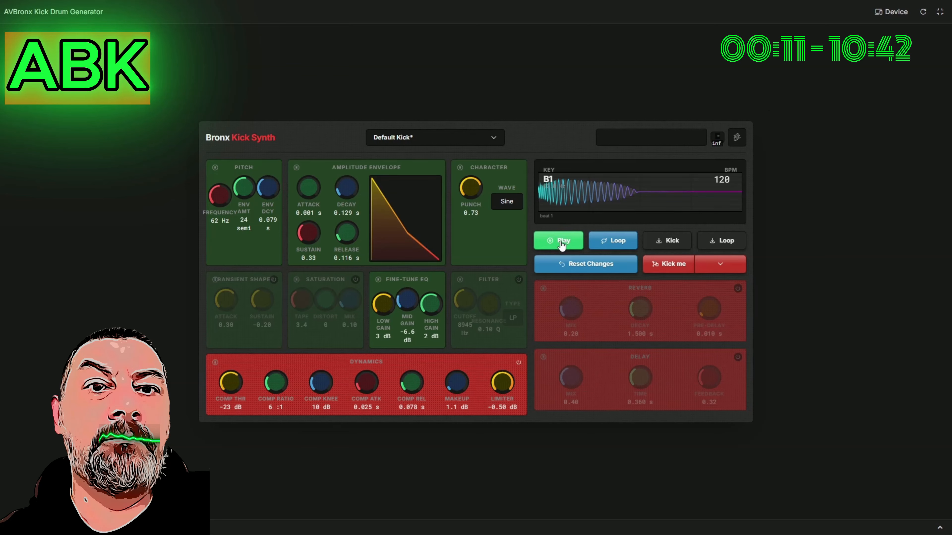
Preview the default kick as single hits and as a loop, and stop the loop.
click(559, 243)
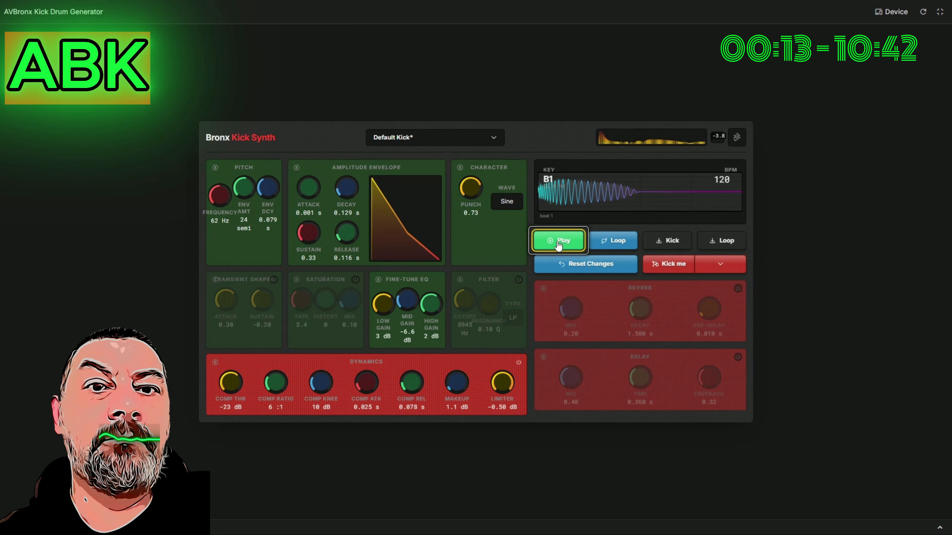
click(558, 243)
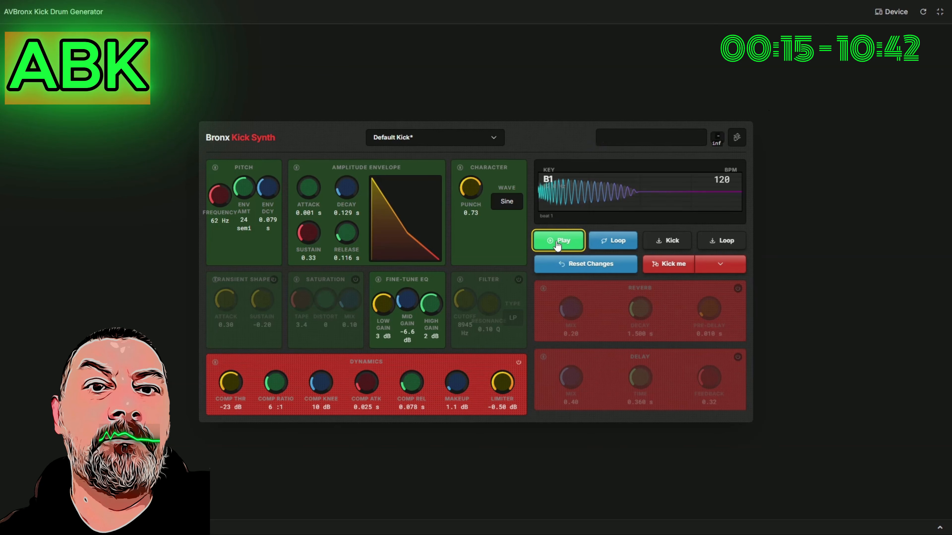
click(605, 243)
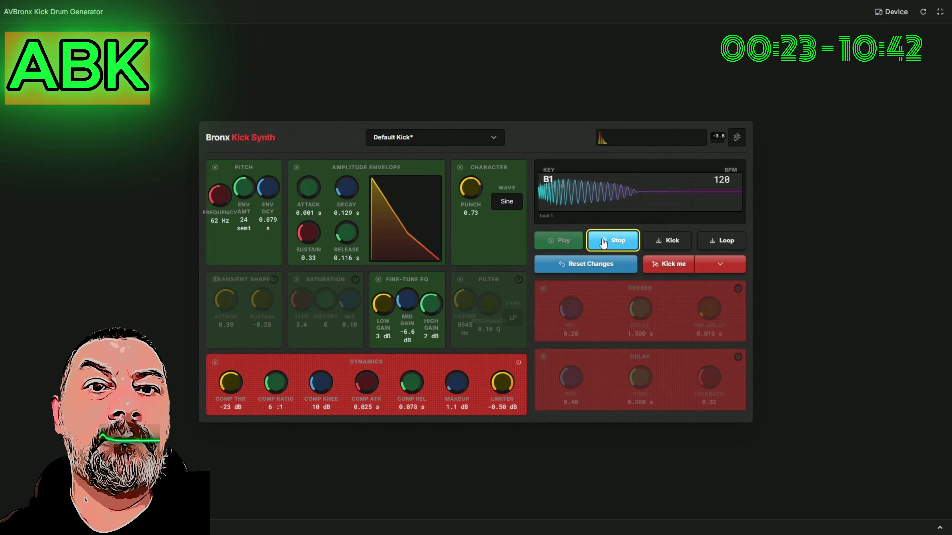
click(603, 243)
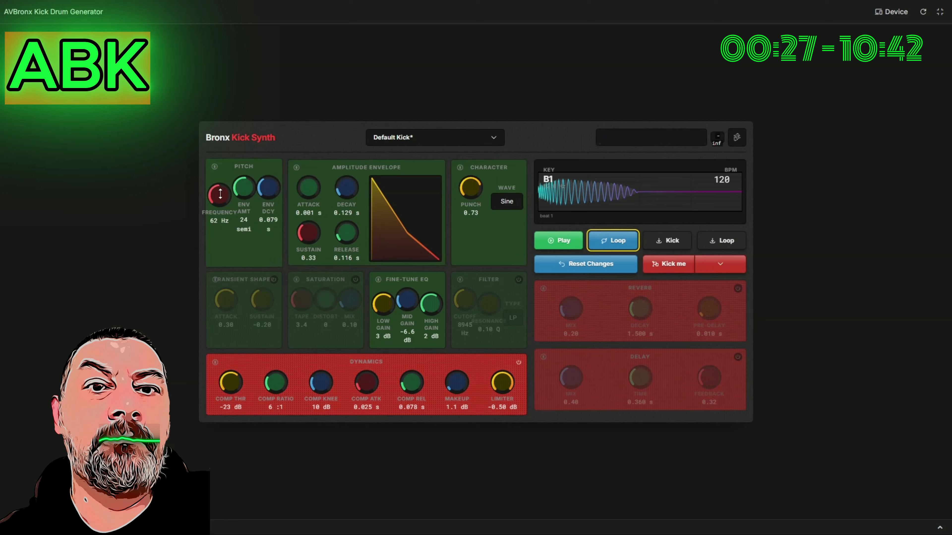
Lower the kick's pitch frequency to 50 Hz.
drag(220, 194, 219, 196)
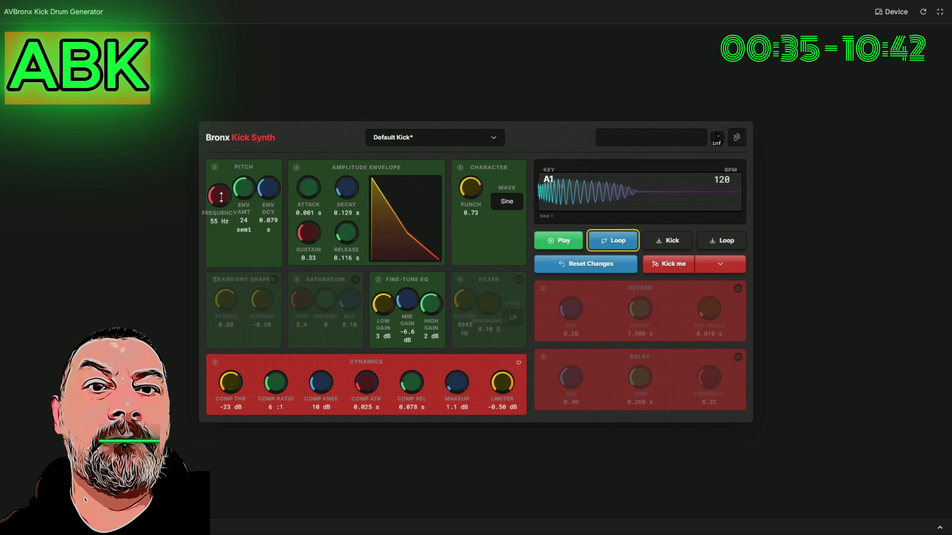
drag(220, 198, 223, 201)
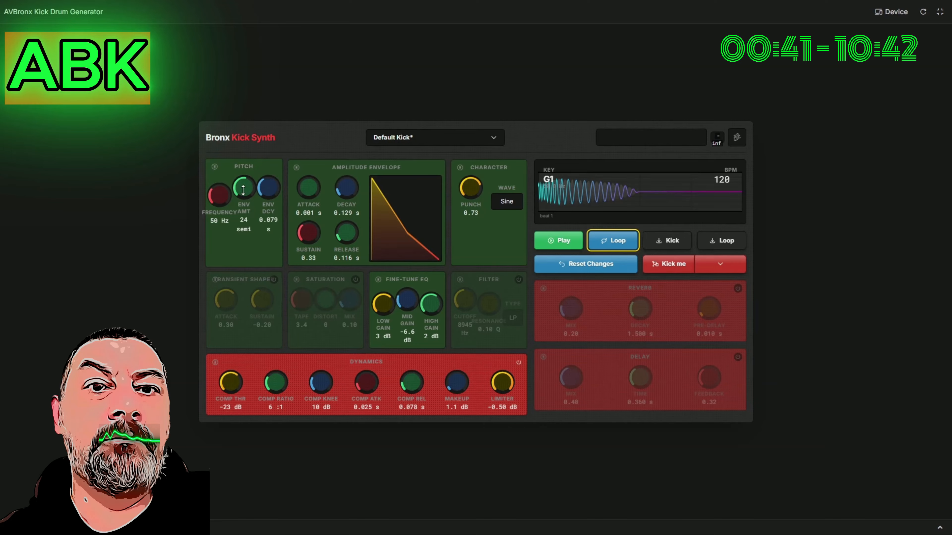
Audition pitch envelope amounts of 36 and 0 semitones, and return the amount to 24 semitones.
drag(243, 190, 247, 170)
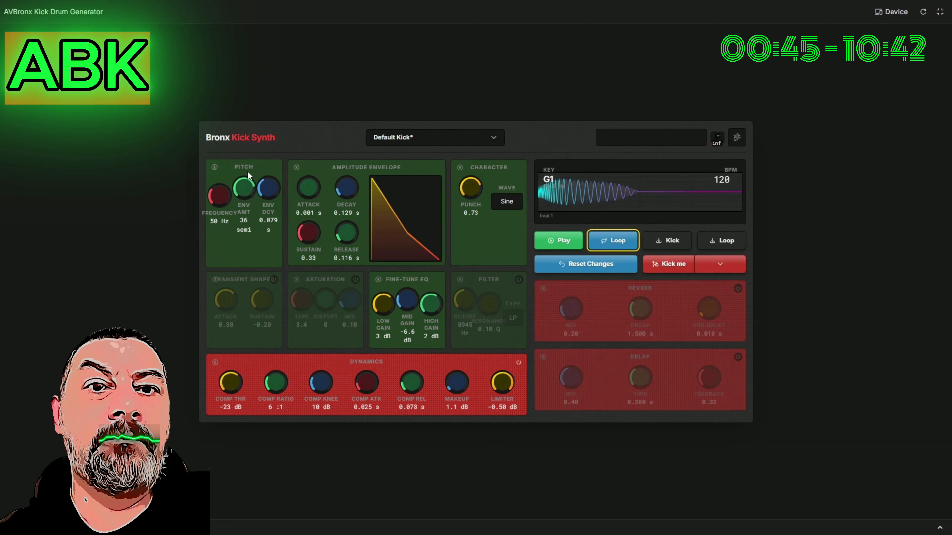
click(552, 239)
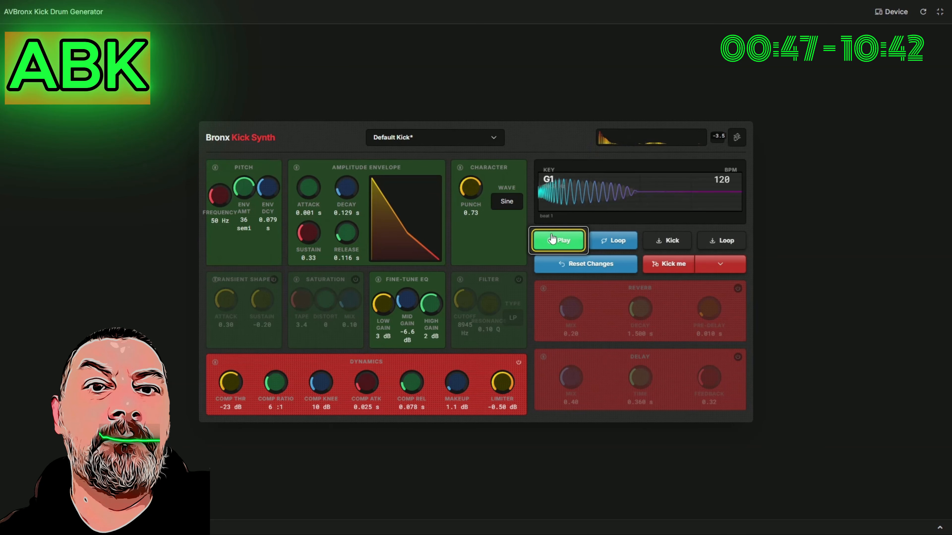
drag(247, 188, 256, 242)
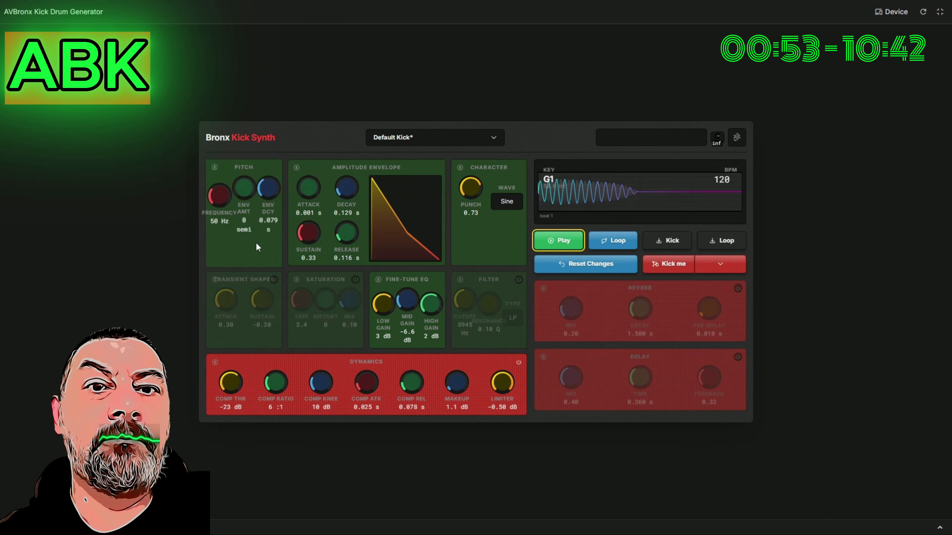
click(561, 244)
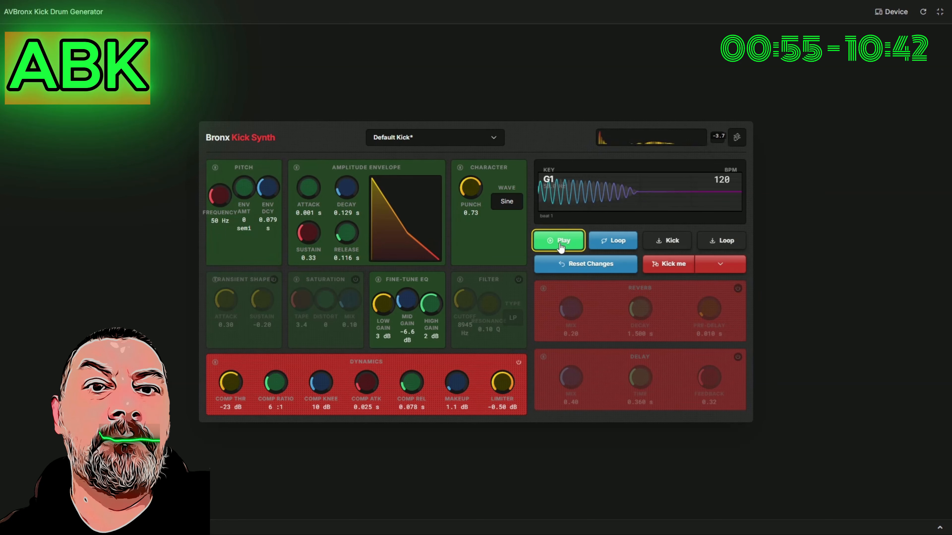
drag(250, 189, 257, 155)
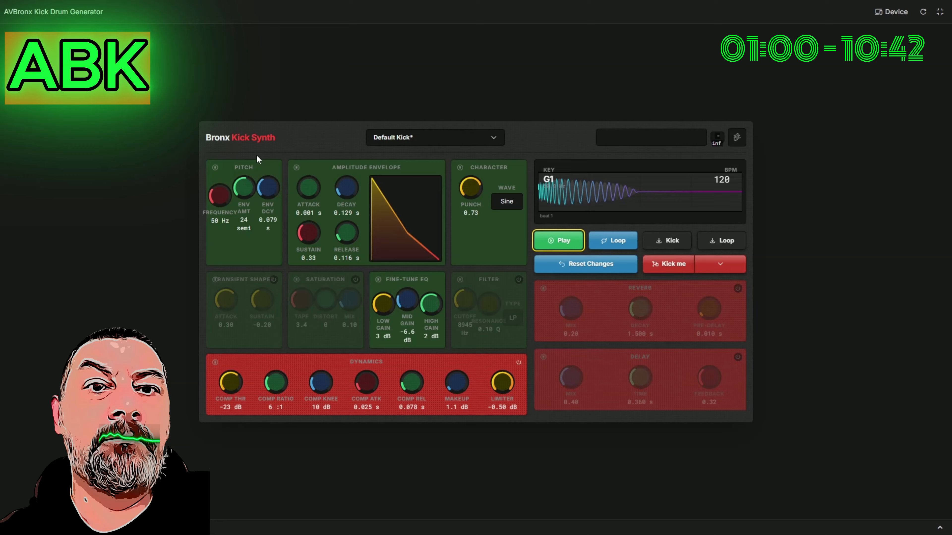
click(545, 238)
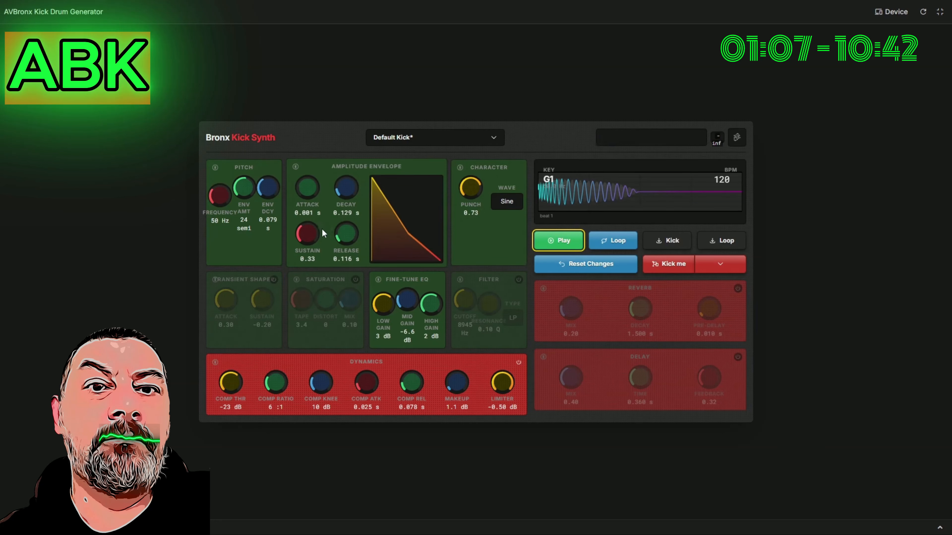
Try an amplitude attack of 0.037 s, restore it to 0.001 s, and preview the kick with sustain set to 0.04.
drag(308, 187, 310, 164)
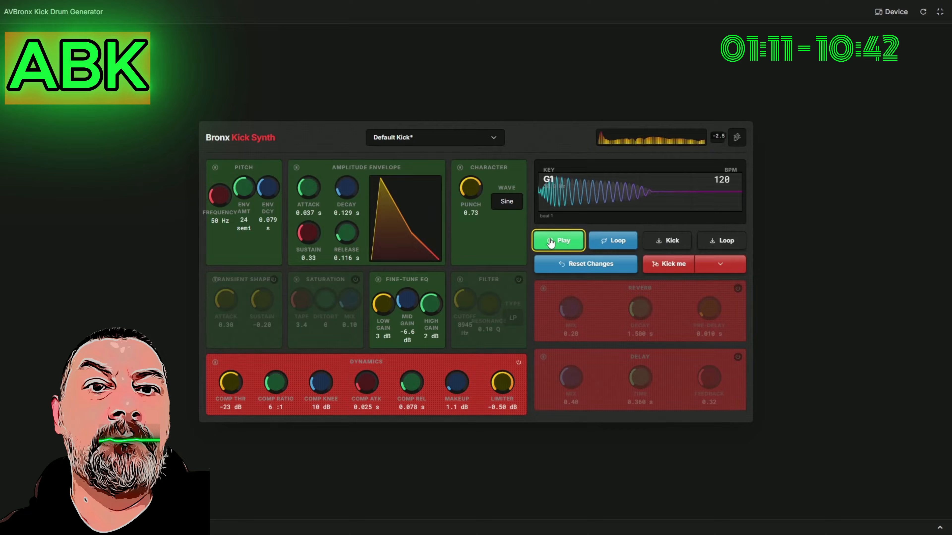
drag(308, 187, 310, 255)
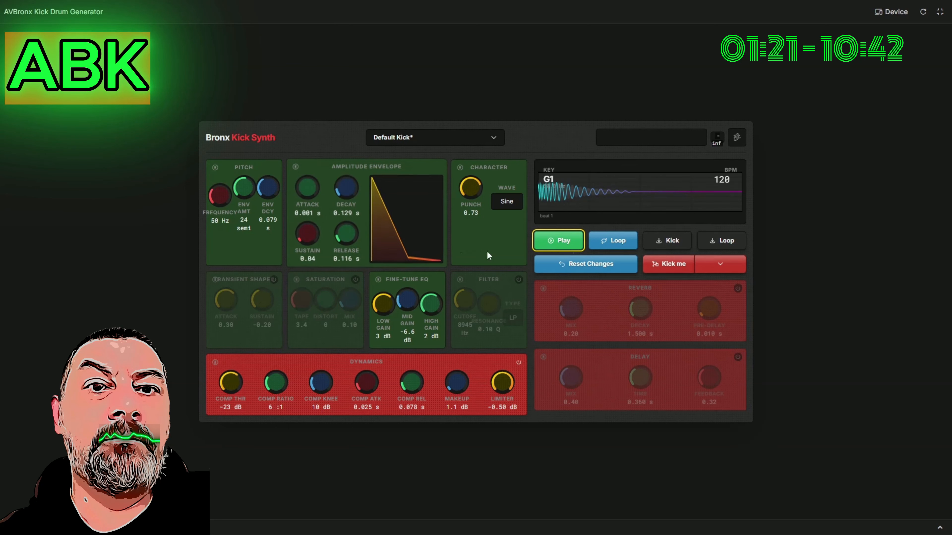
click(554, 241)
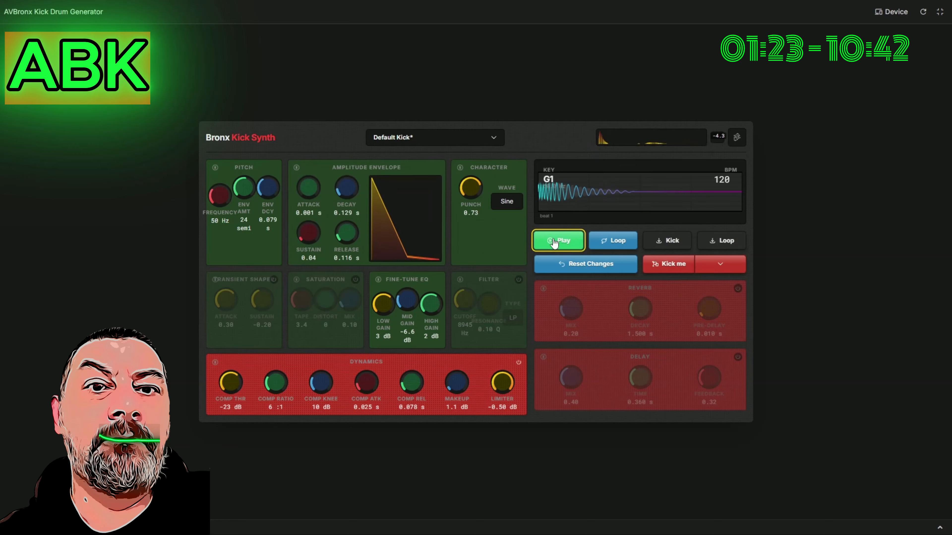
click(555, 242)
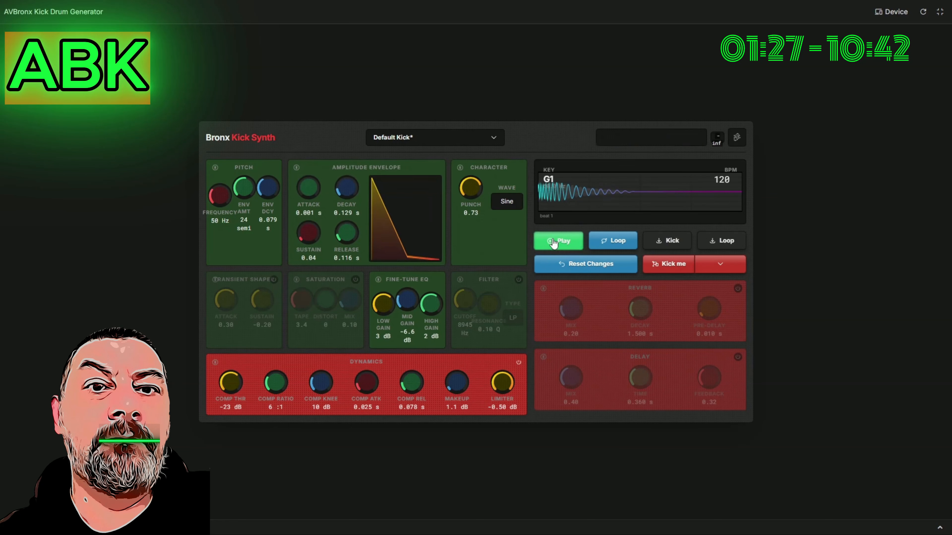
click(554, 242)
Audition an amplitude release of 1.000 s, and settle on a release of 0.135 s.
drag(346, 233, 398, 162)
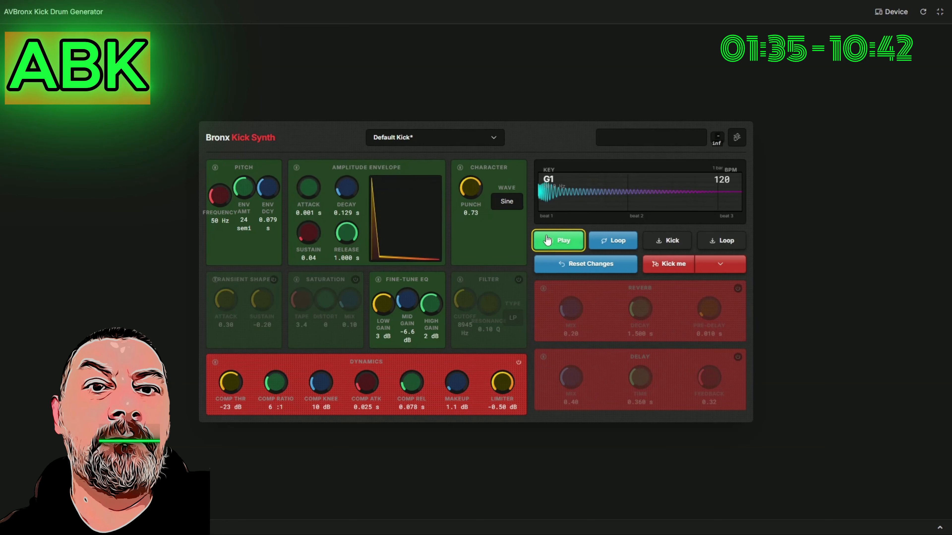
click(558, 242)
click(557, 242)
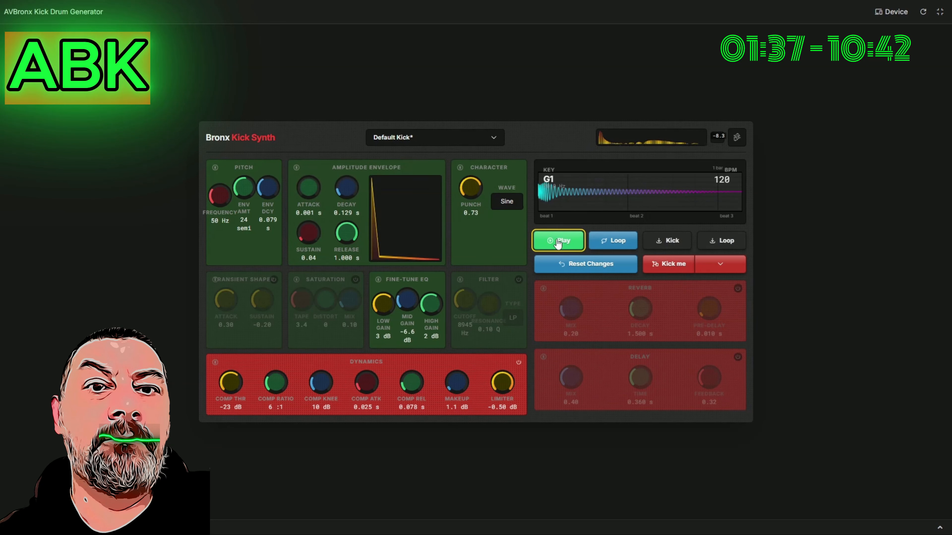
drag(347, 232, 347, 297)
click(554, 242)
Compare the kick at punch values of 0.26 and 0.21, and settle on a punch of 0.37.
drag(471, 188, 471, 226)
click(554, 243)
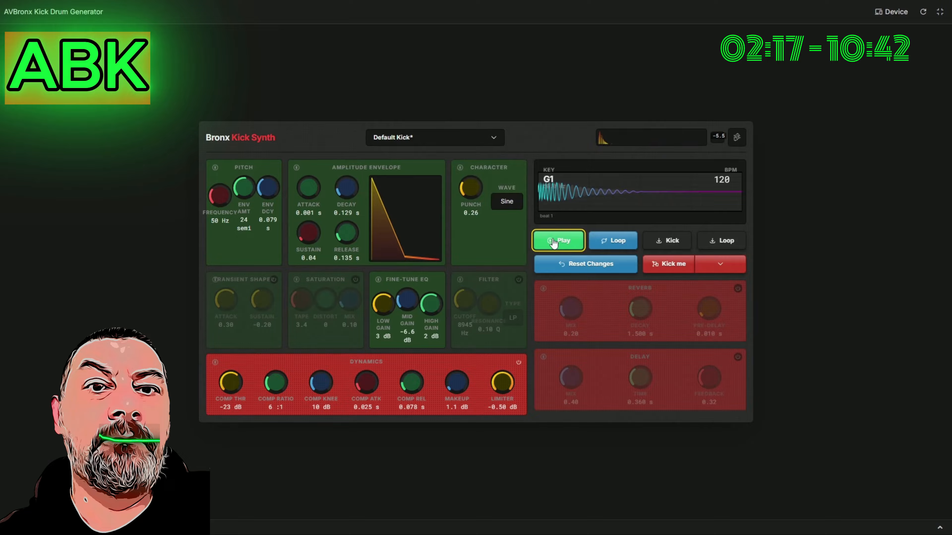
click(554, 243)
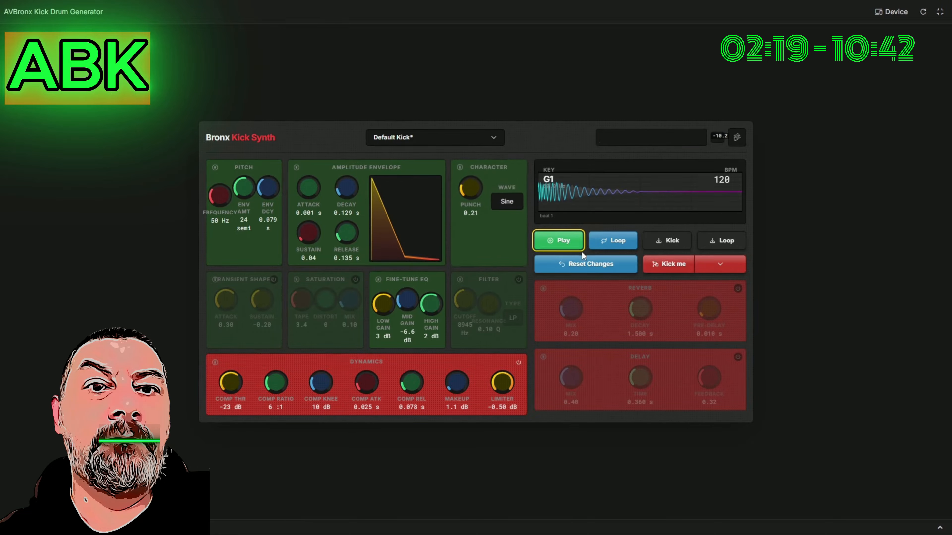
click(554, 243)
click(554, 244)
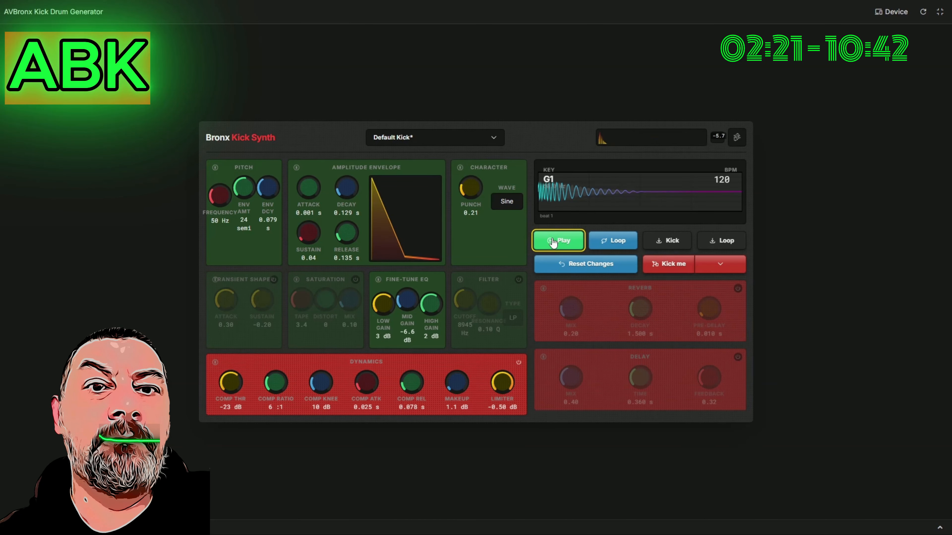
click(554, 244)
drag(471, 189, 466, 165)
click(551, 242)
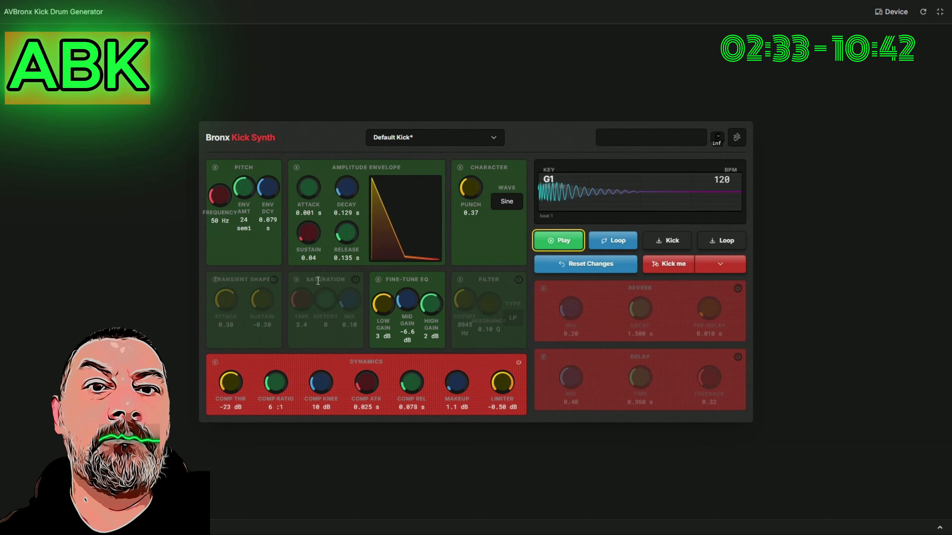
Enable the saturation section and audition the kick with tape raised to 7.3.
click(355, 281)
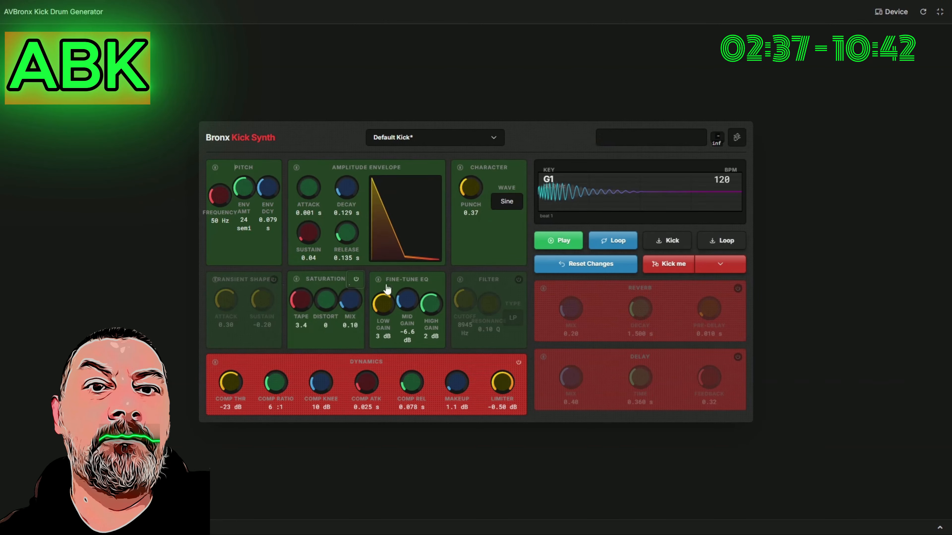
click(550, 243)
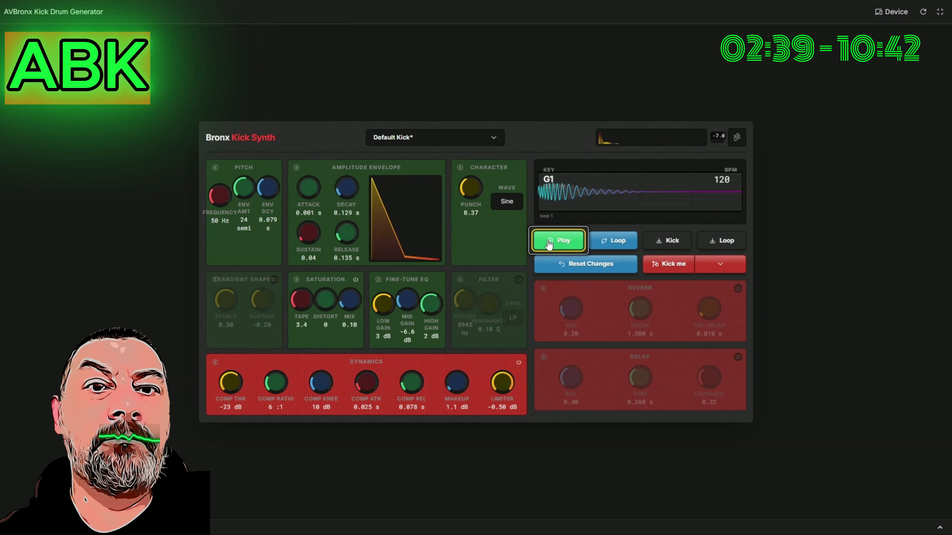
drag(299, 299, 320, 252)
click(553, 243)
click(553, 243)
click(555, 242)
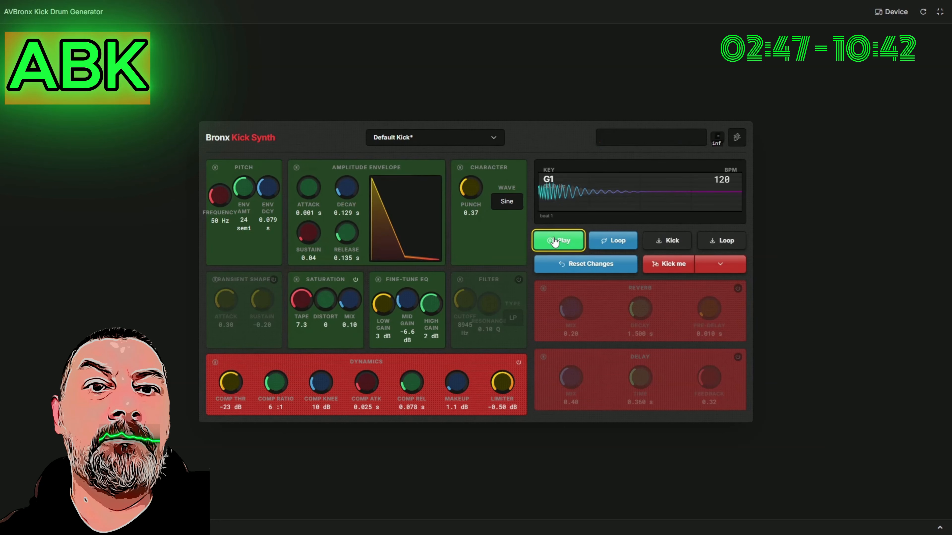
click(554, 241)
click(552, 242)
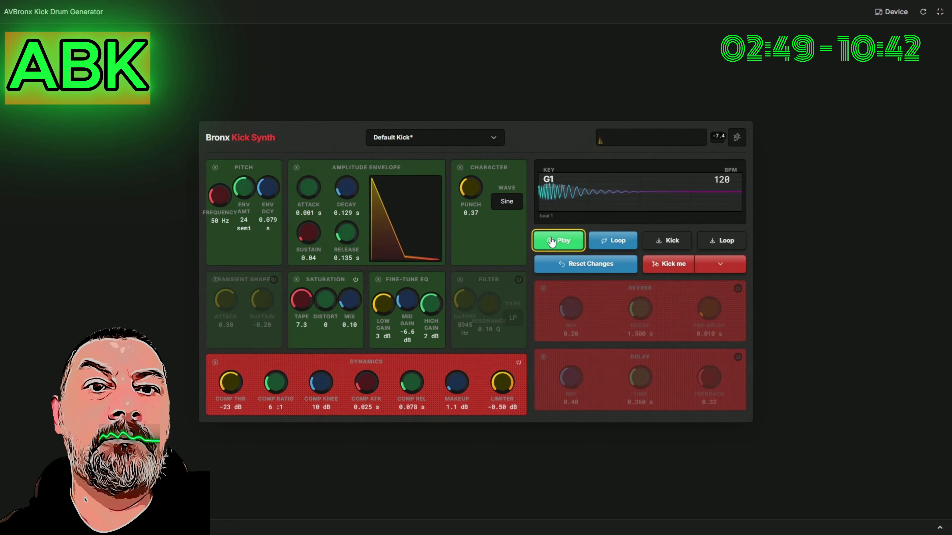
click(552, 242)
Audition the kick with saturation distortion at 5.8 and at 7.
drag(325, 300, 324, 260)
click(549, 241)
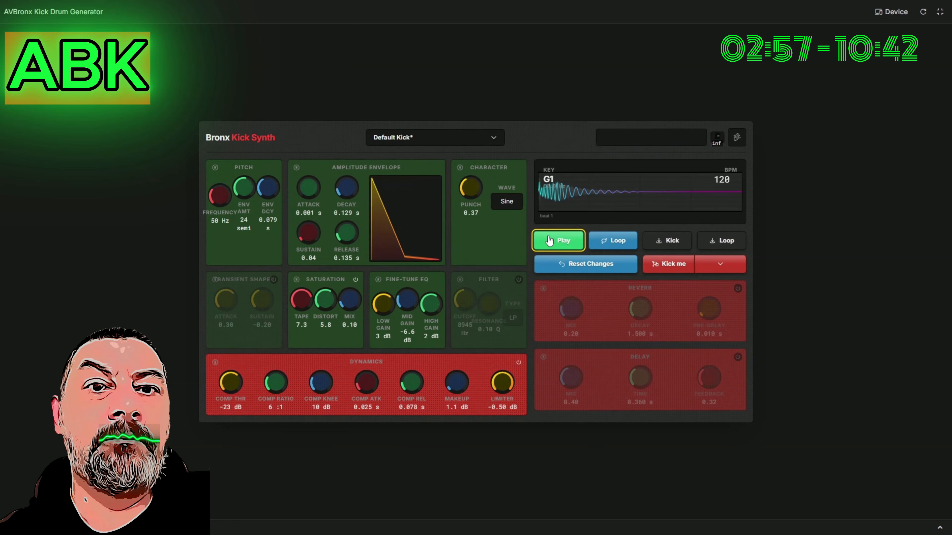
click(549, 241)
click(549, 242)
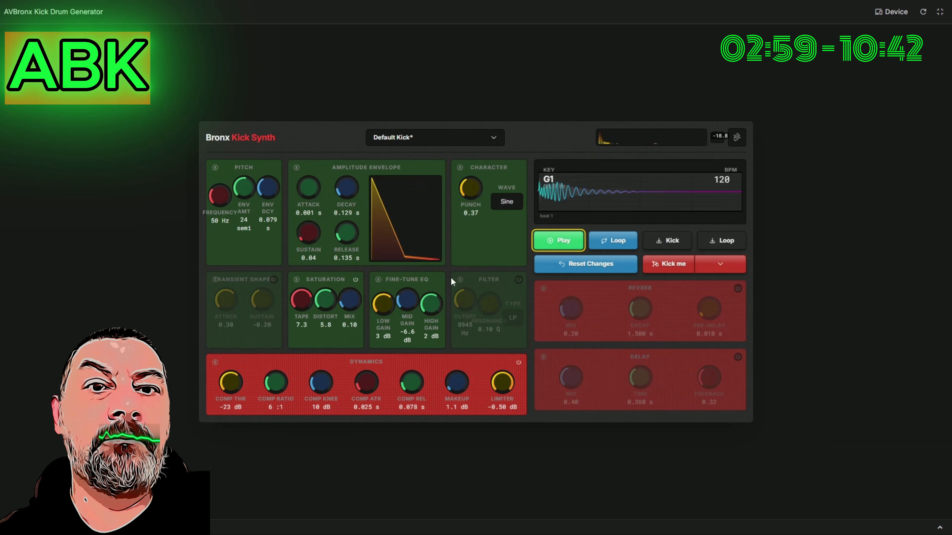
drag(325, 300, 326, 292)
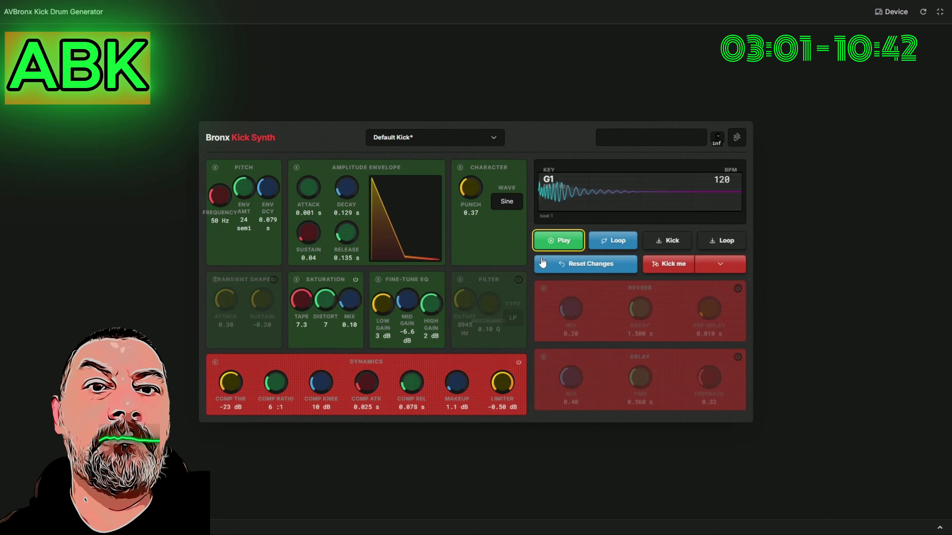
click(550, 242)
click(550, 241)
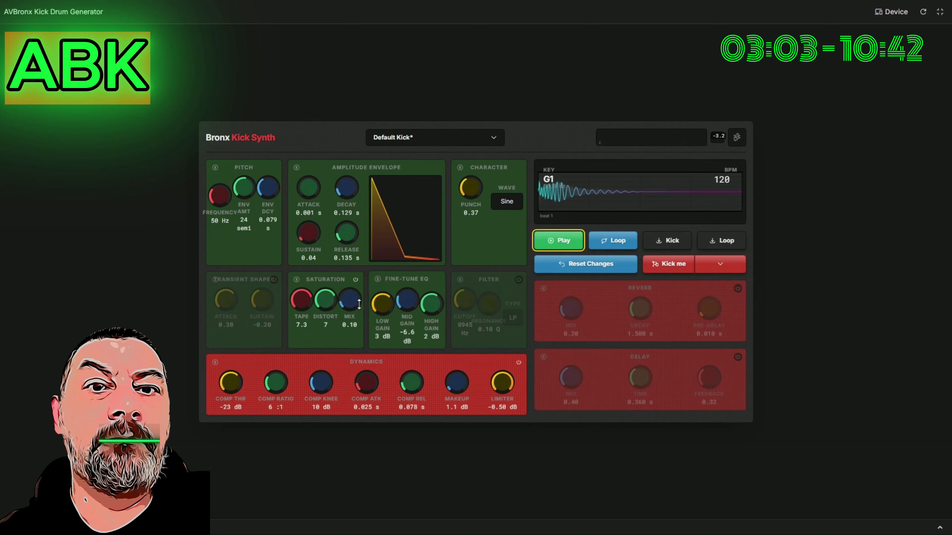
Raise the saturation mix to 0.75 and preview the kick repeatedly.
drag(358, 305, 339, 264)
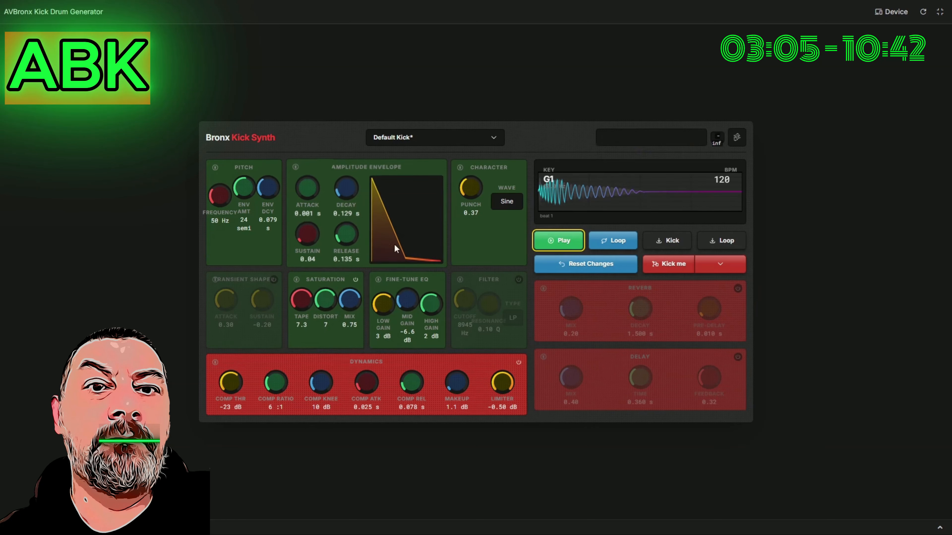
click(561, 241)
click(561, 241)
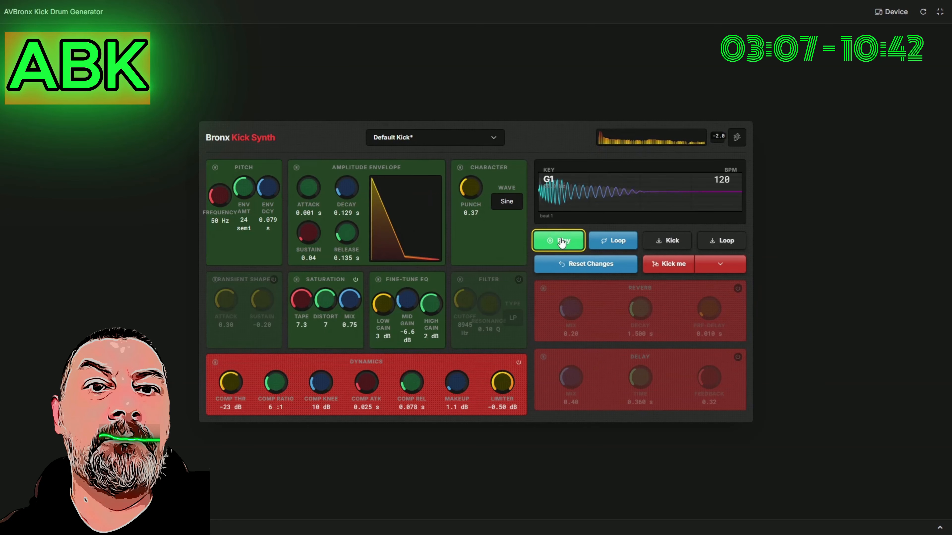
click(561, 242)
click(561, 242)
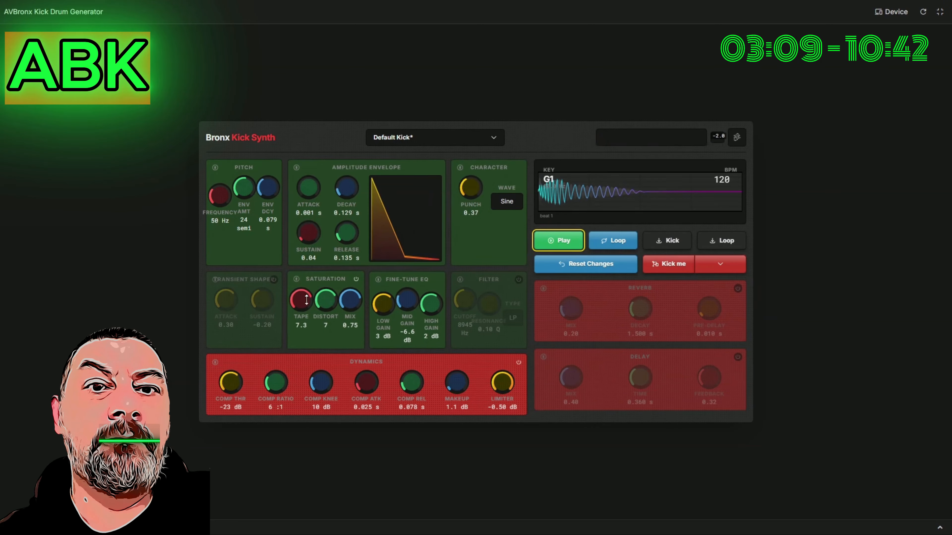
Reduce the saturation to tape 3, distortion 2.3 and mix 0.19, previewing the kick along the way.
drag(307, 300, 302, 329)
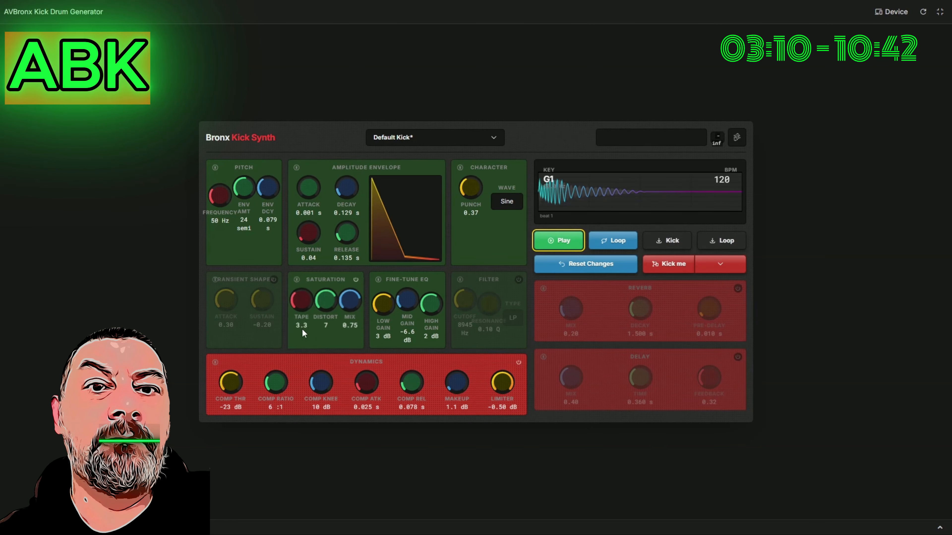
click(560, 243)
click(560, 243)
drag(325, 300, 325, 326)
drag(350, 300, 349, 330)
Set the EQ mid gain to -4 dB and high gain to 3.9 dB, previewing the kick after each change.
drag(407, 301, 409, 325)
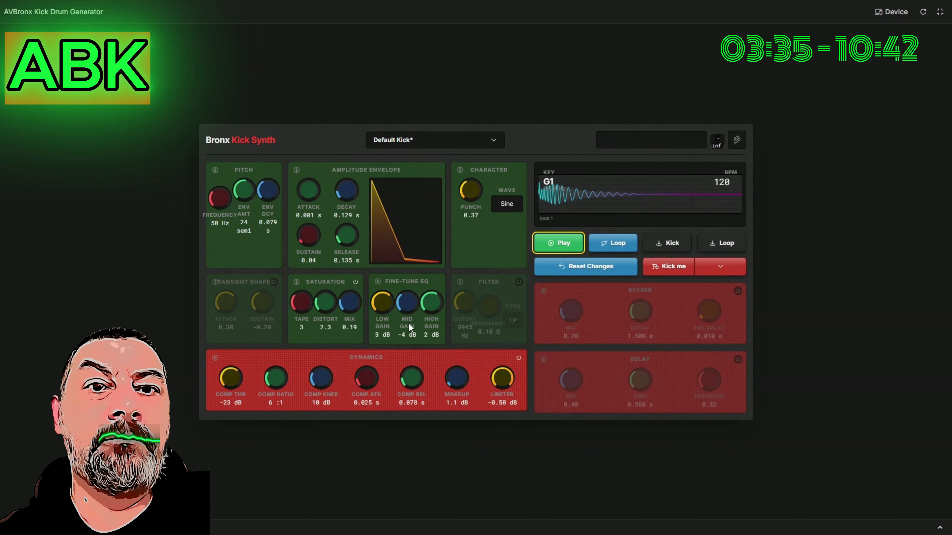
click(548, 245)
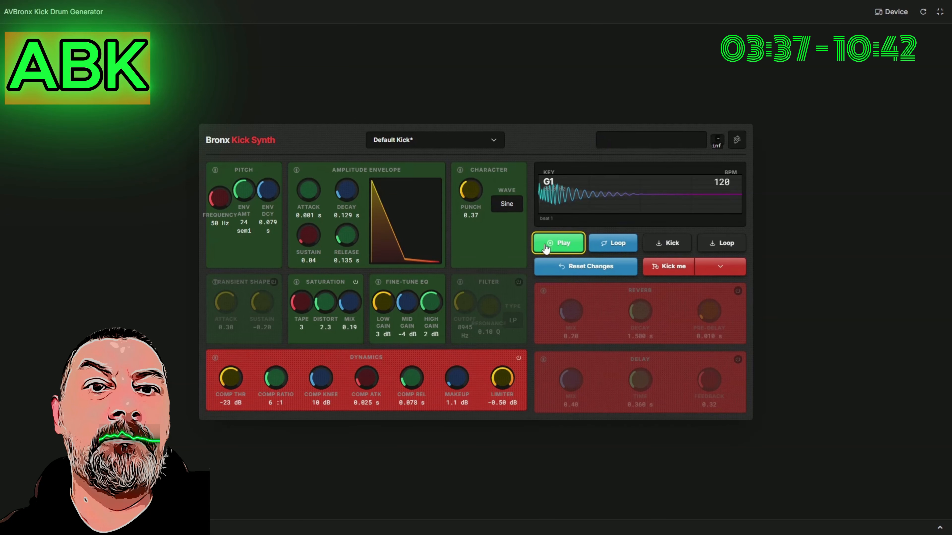
click(548, 245)
click(547, 246)
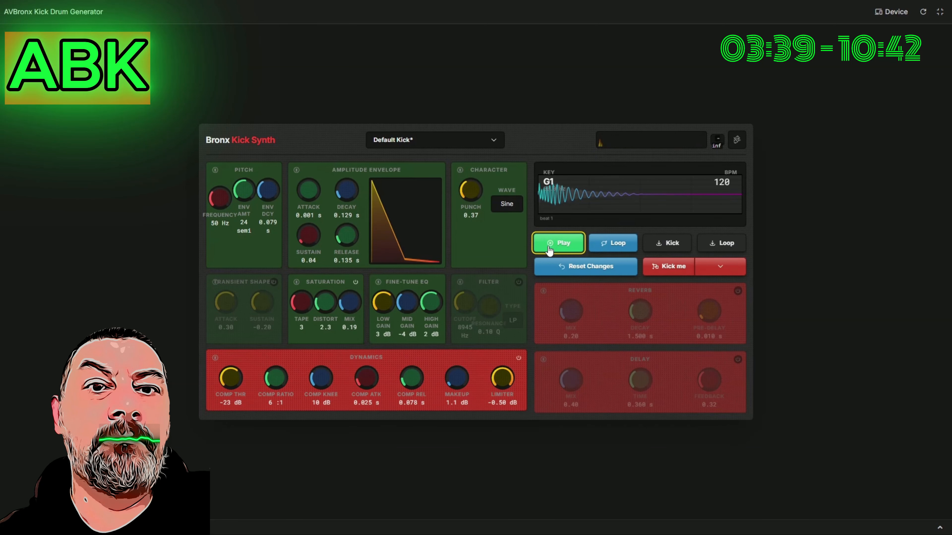
click(548, 248)
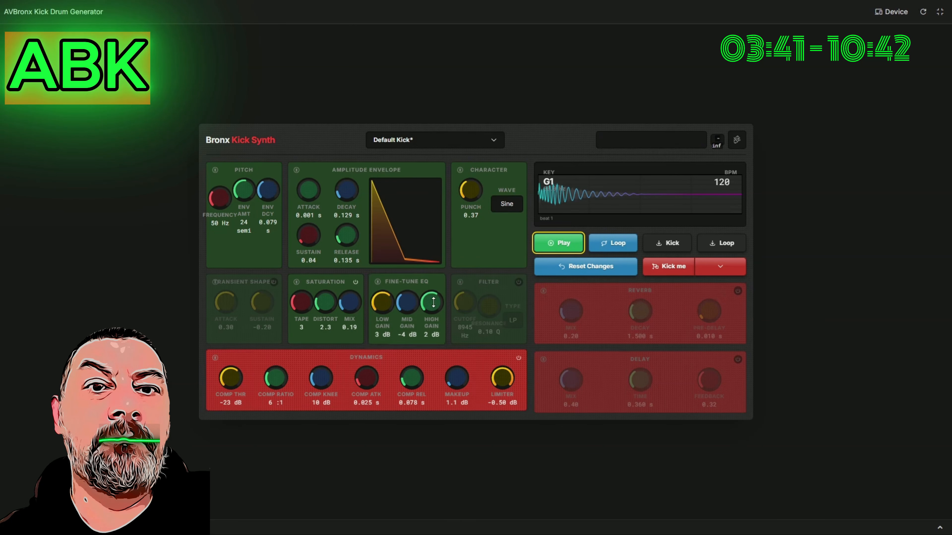
drag(436, 302, 436, 295)
click(547, 244)
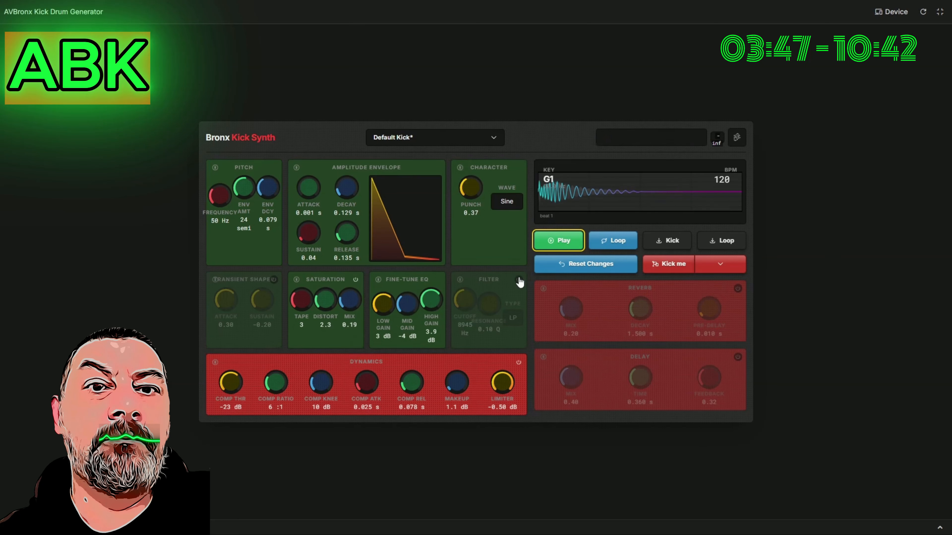
Enable the filter section and audition the kick with resonance at 19.4 Q and at 0.10 Q.
click(518, 281)
click(558, 241)
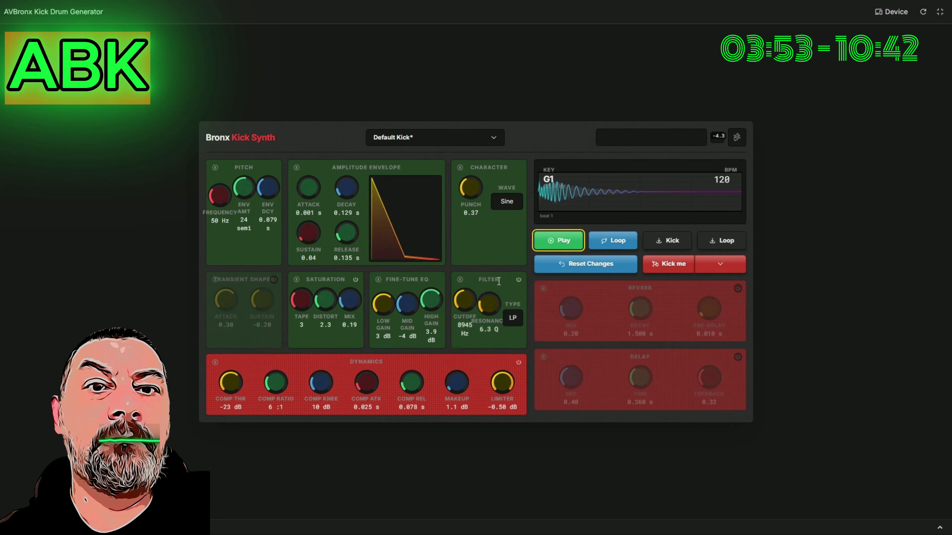
drag(485, 301, 486, 270)
click(542, 242)
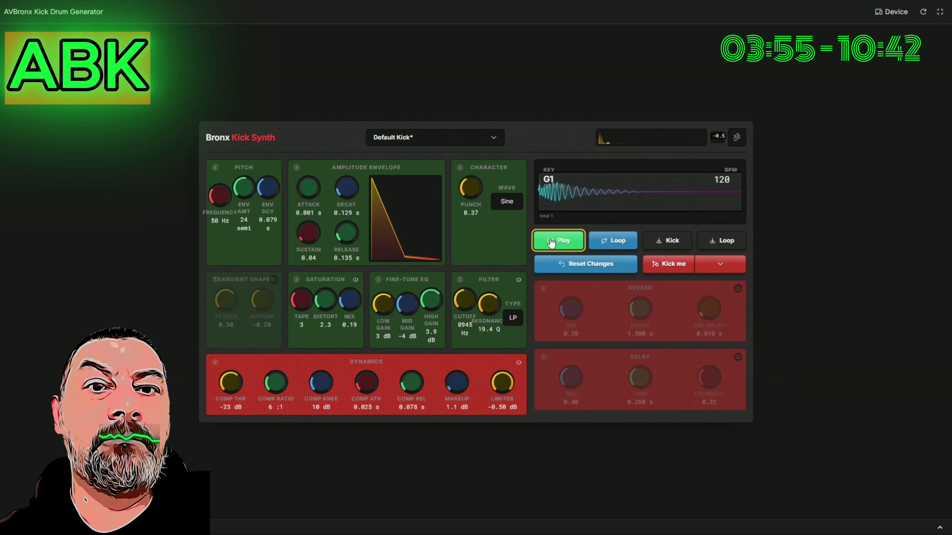
click(547, 244)
drag(488, 303, 495, 341)
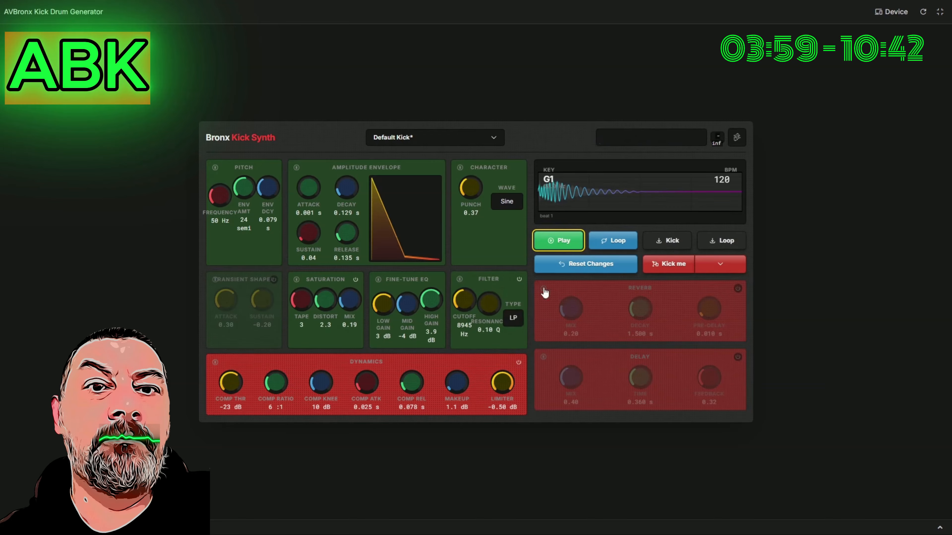
click(547, 264)
click(550, 242)
Audition the kick with the filter cutoff at 20000 Hz and at 8678 Hz, and switch the filter off.
drag(464, 300, 468, 272)
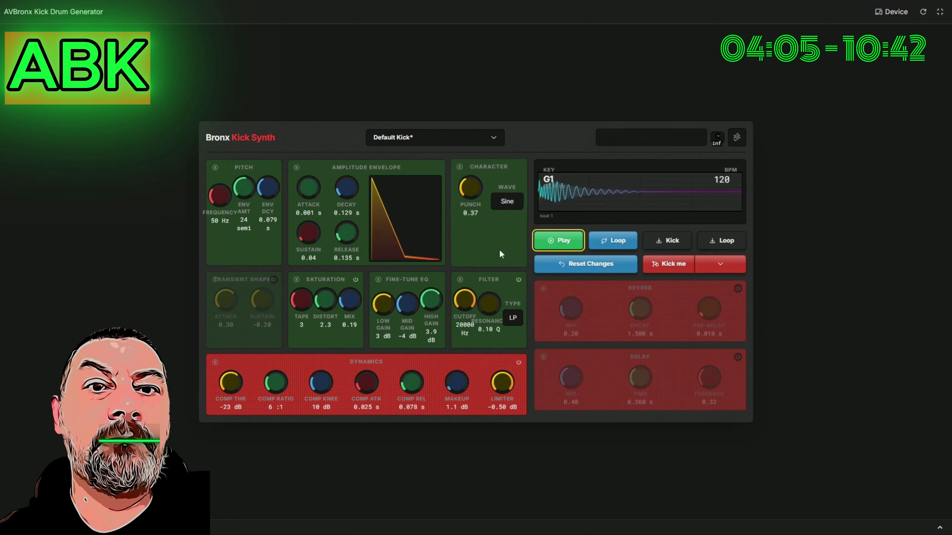
click(549, 243)
drag(461, 298, 460, 313)
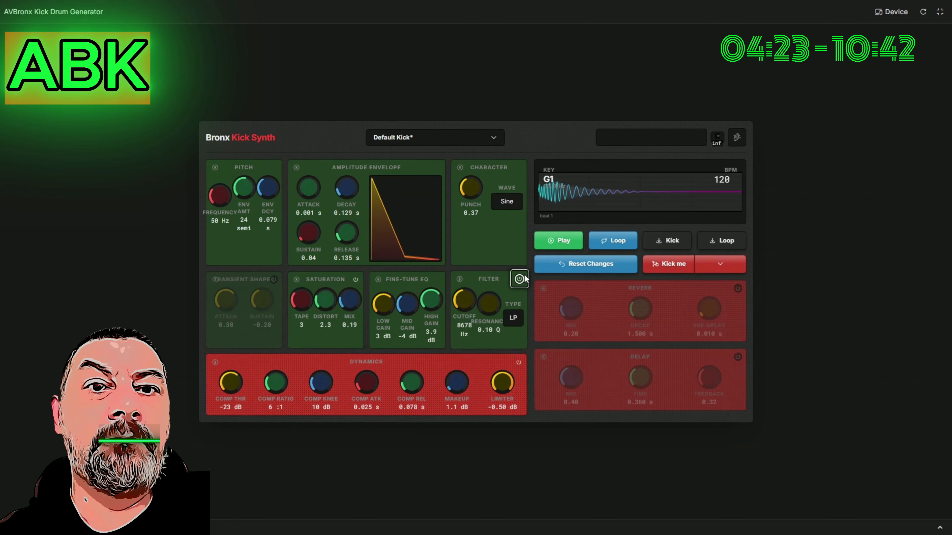
click(549, 240)
click(519, 279)
Switch off the saturation section and preview the kick with the compressor attack at 0.001 s.
click(355, 279)
click(549, 240)
drag(365, 383, 364, 404)
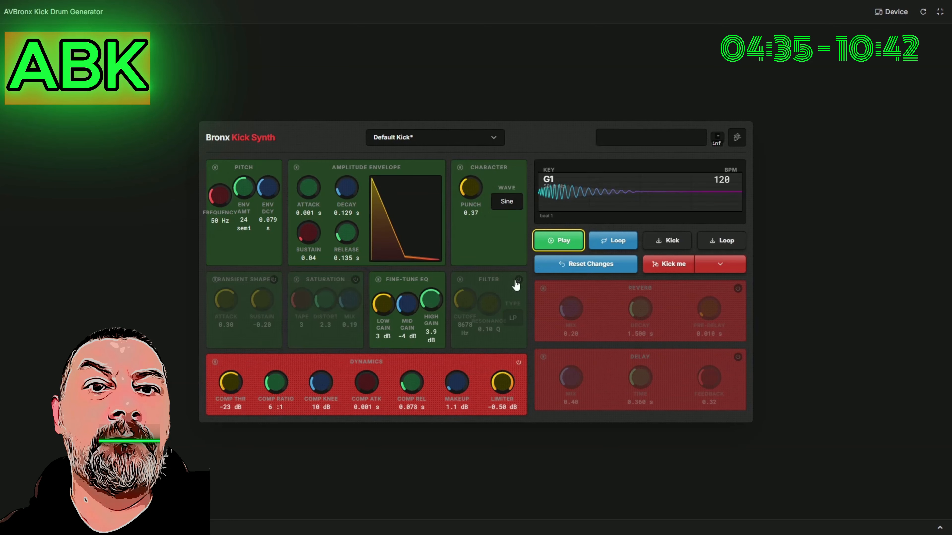
click(549, 240)
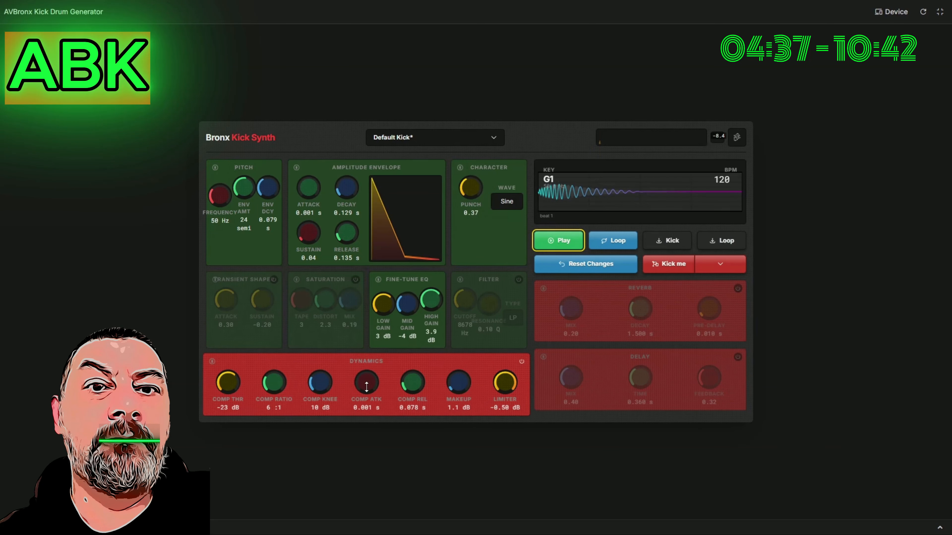
Set the compressor attack to 0.038 s, knee to 3 dB, ratio to 4.1:1 and threshold to -22 dB, and preview the kick.
mouse_move(366, 386)
mouse_down()
mouse_move(367, 372)
mouse_move(367, 384)
mouse_up()
drag(320, 380, 320, 390)
drag(274, 381, 274, 387)
drag(229, 379, 232, 361)
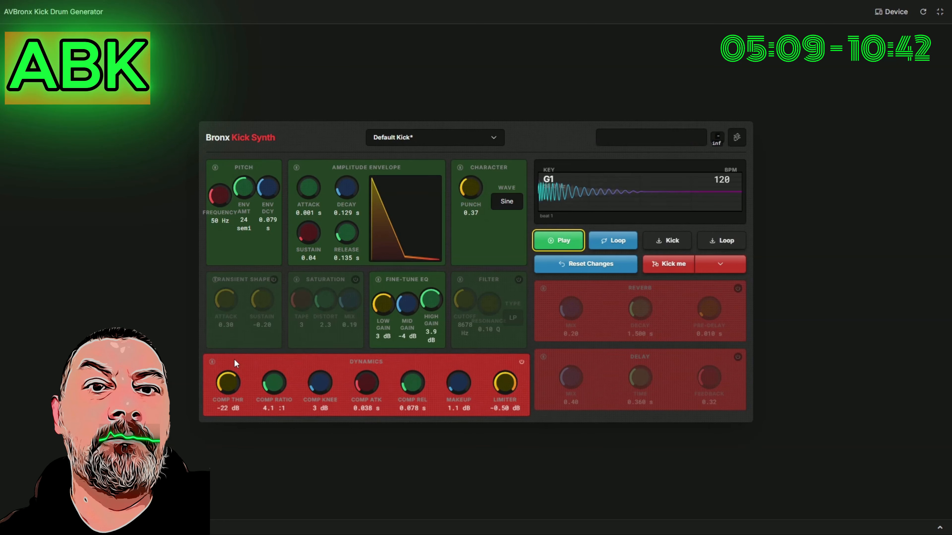
click(549, 242)
click(548, 242)
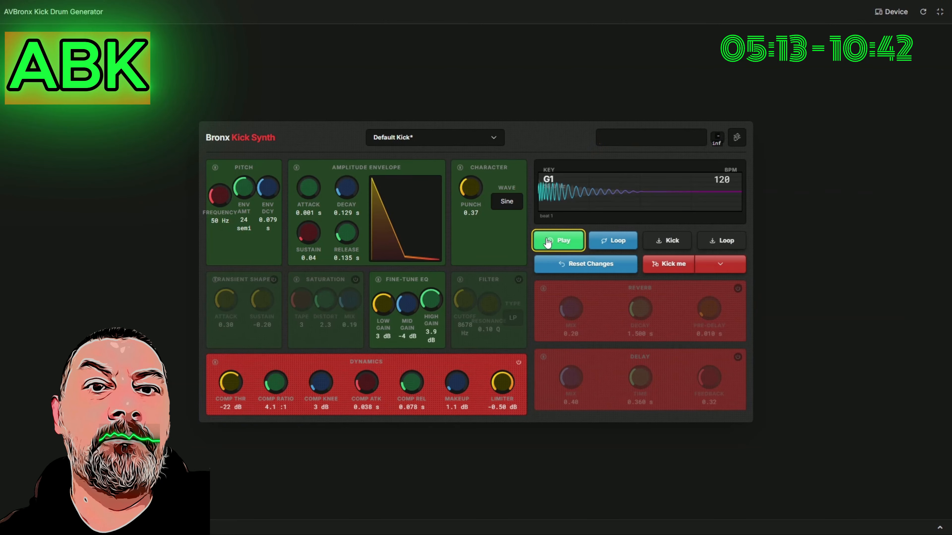
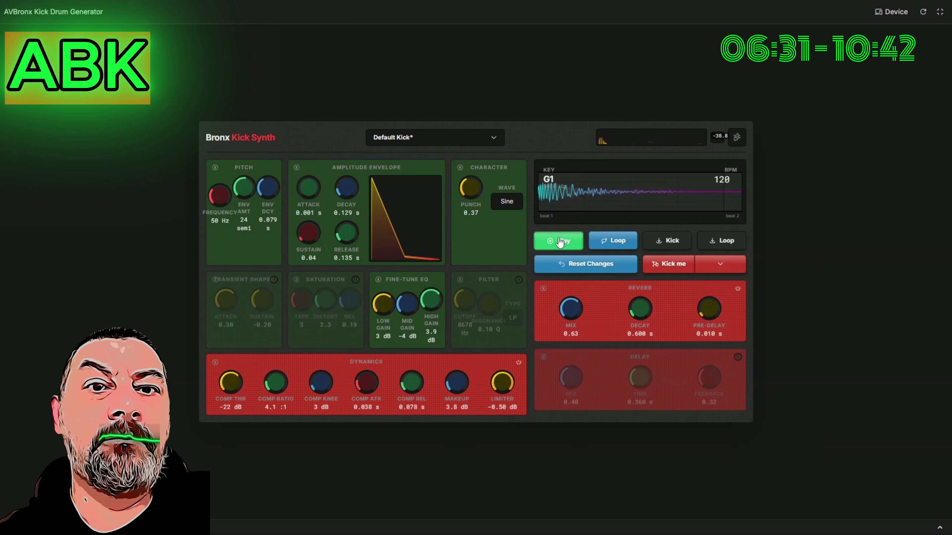
Preview the kick with reverb and lower the reverb mix to 0.19.
click(560, 244)
click(560, 245)
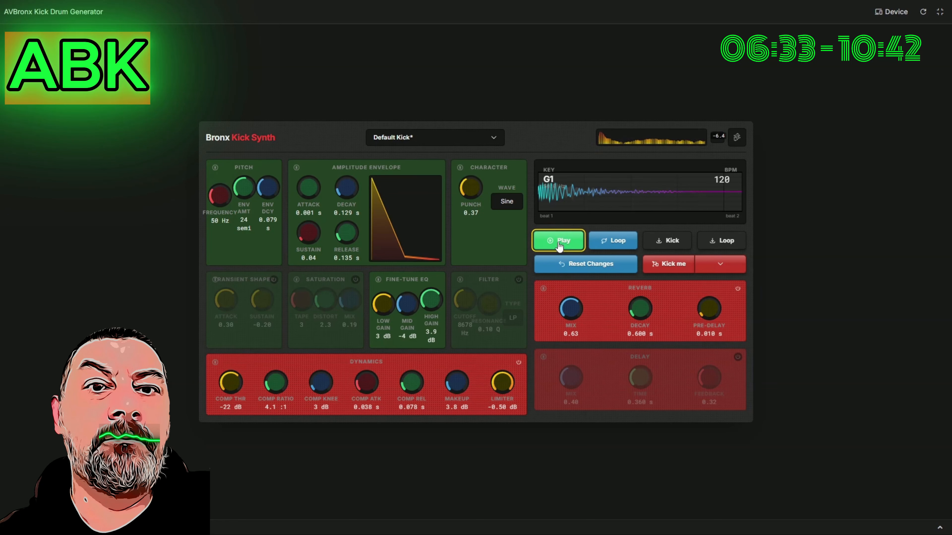
drag(570, 308, 571, 344)
click(559, 241)
Audition the kick with the reverb pre-delay at 0.166 s and reduce it to 0.017 s.
drag(709, 309, 709, 259)
click(558, 242)
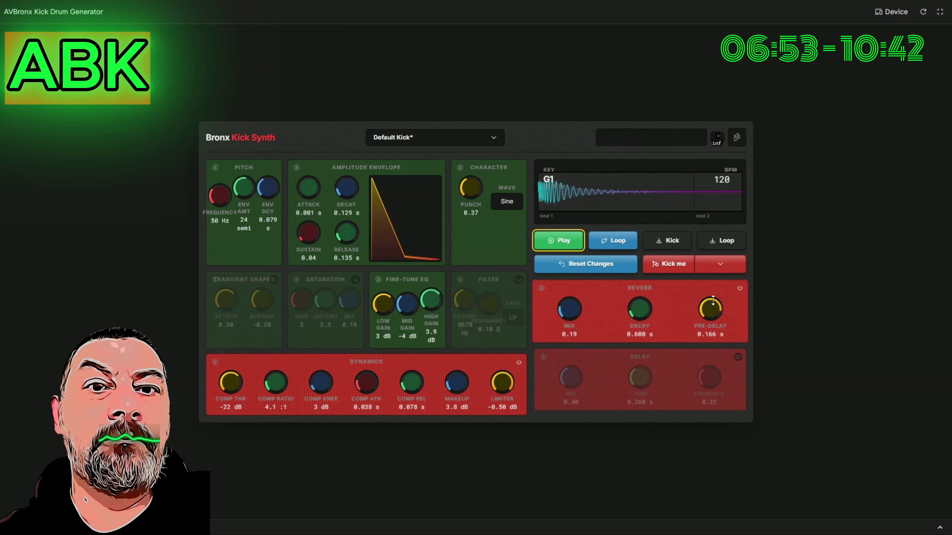
drag(711, 309, 712, 353)
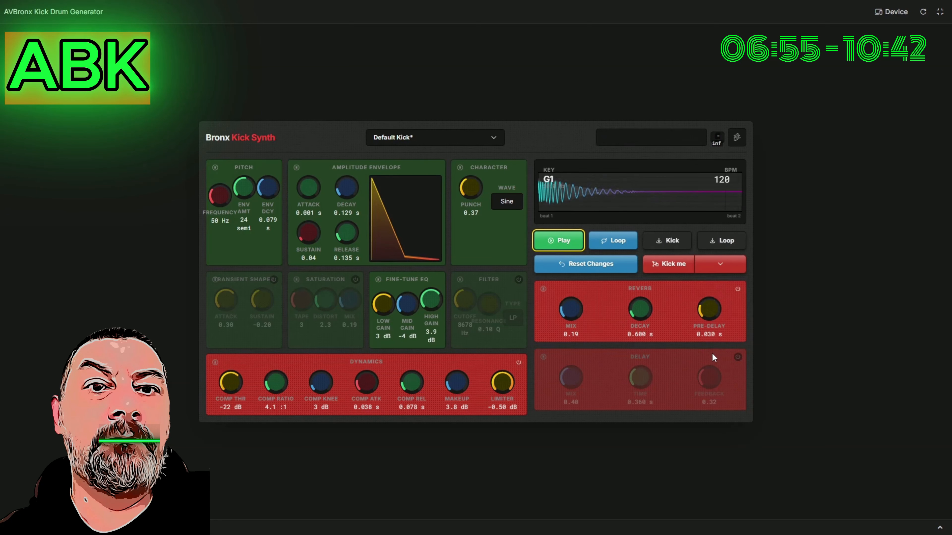
click(576, 247)
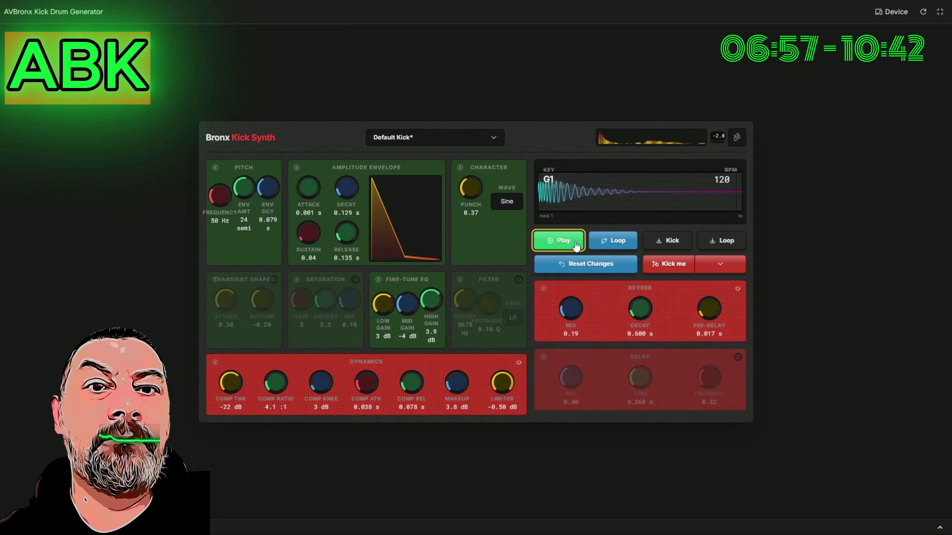
click(577, 249)
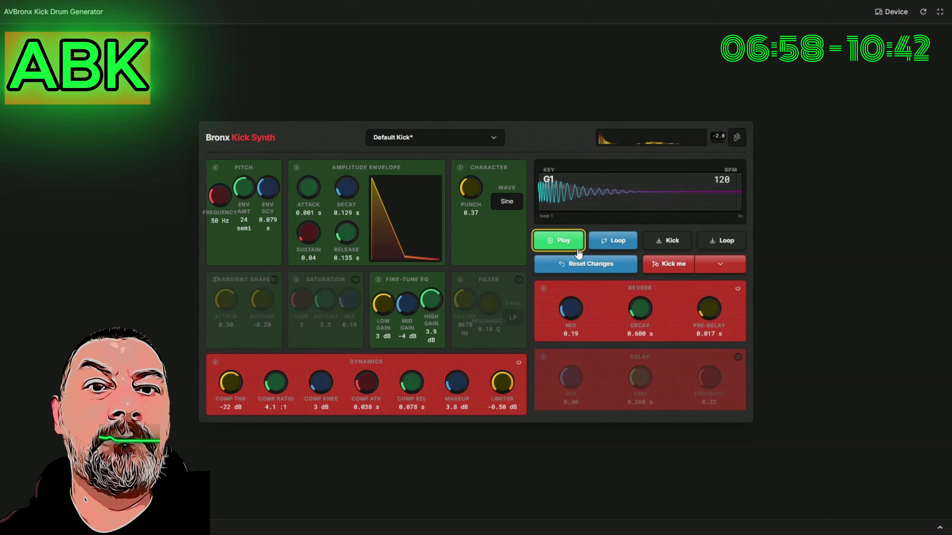
Enable the delay section and set its time to 0.190 s, previewing the kick both as a single hit and as a loop.
click(737, 357)
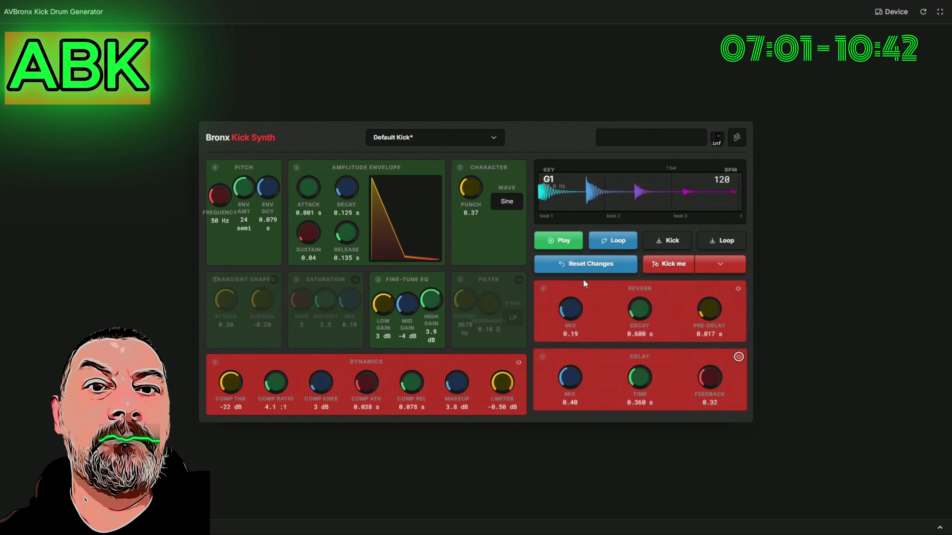
click(564, 242)
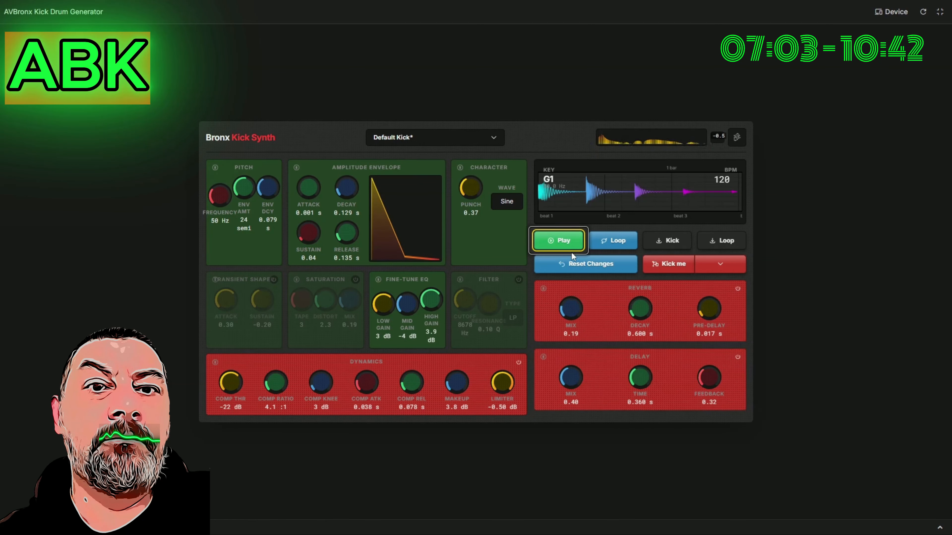
click(613, 241)
drag(640, 377, 641, 392)
click(613, 241)
click(570, 244)
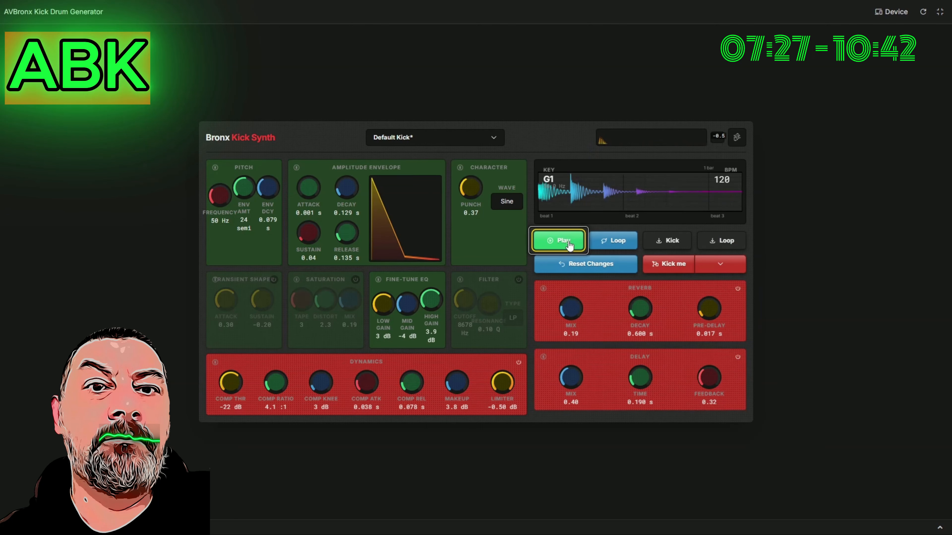
click(614, 242)
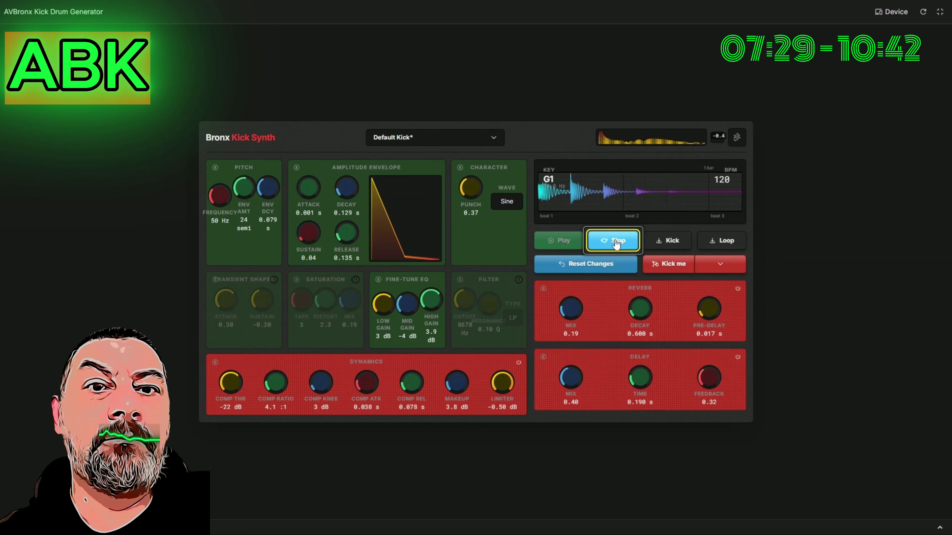
click(614, 241)
Toggle the delay off and back on, and randomize the reverb settings with the reverb section switched off.
click(737, 357)
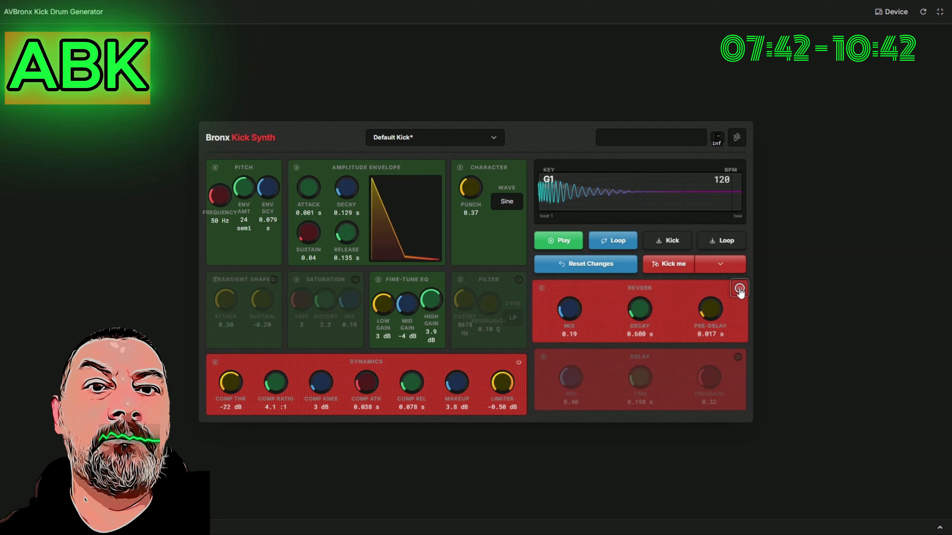
click(737, 357)
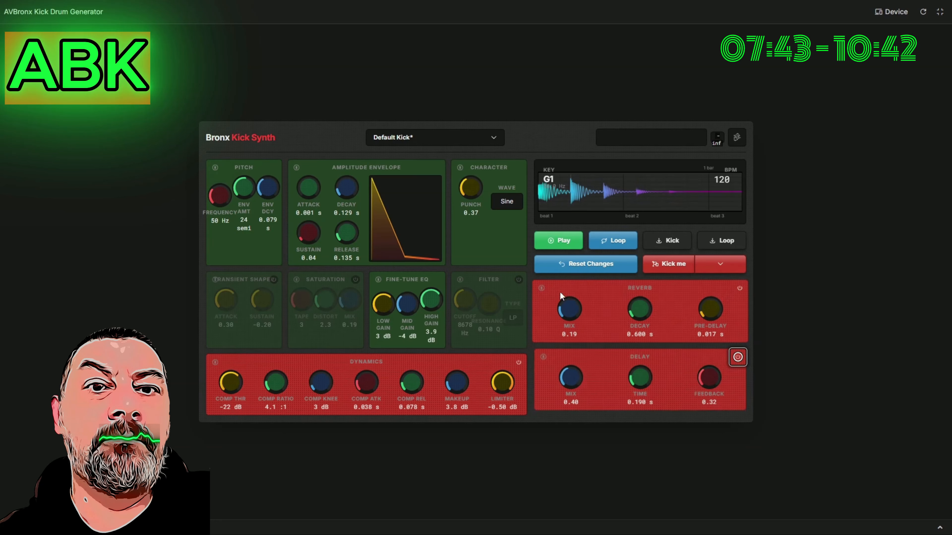
click(541, 289)
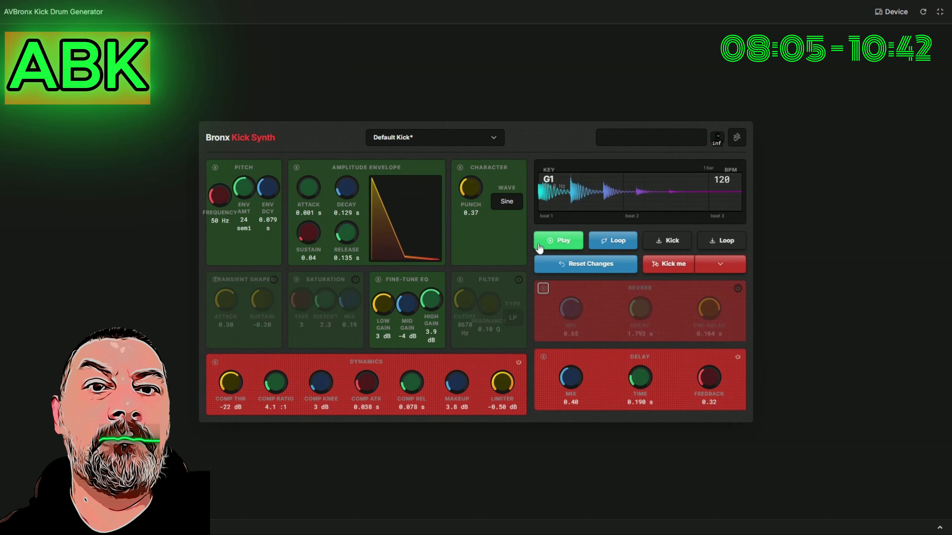
click(739, 289)
click(738, 289)
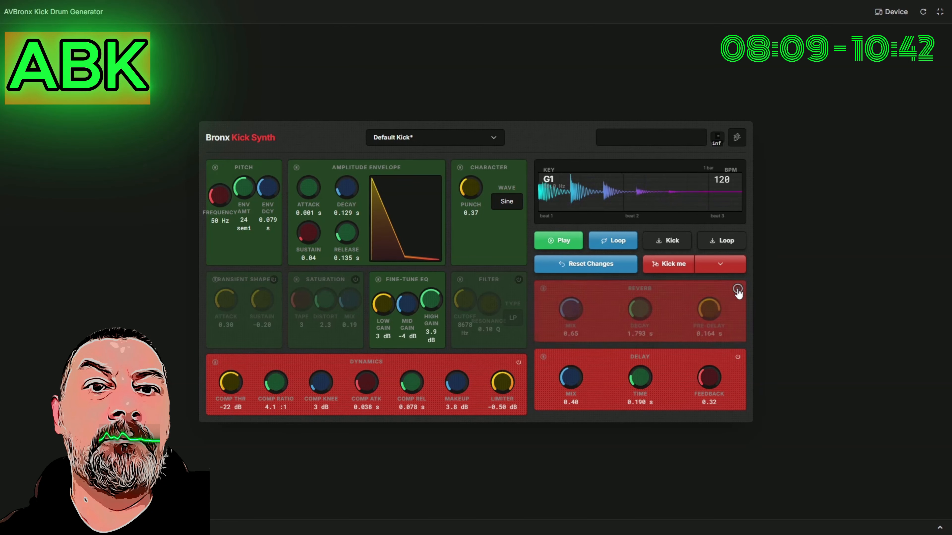
Randomize the character section twice, choose the Tri wave and preview the kick.
click(460, 167)
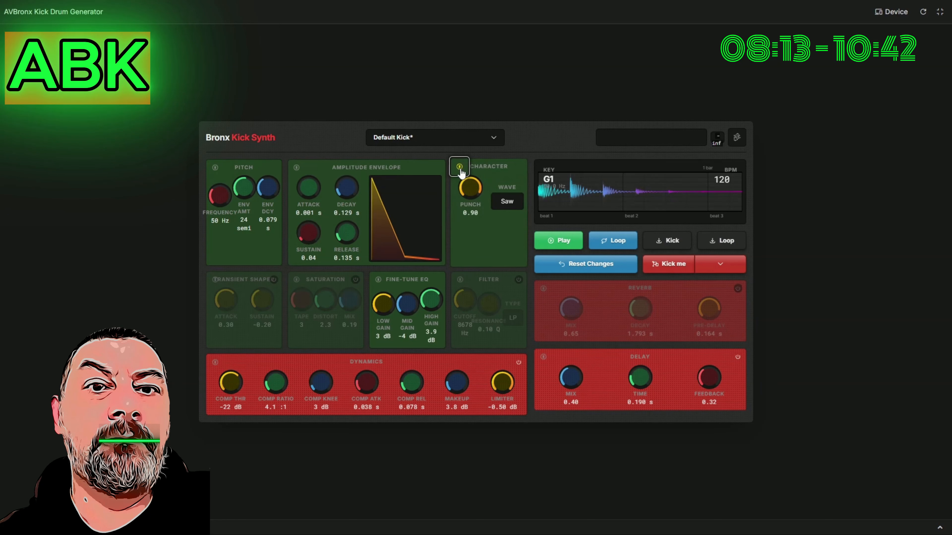
click(460, 168)
click(507, 202)
click(513, 249)
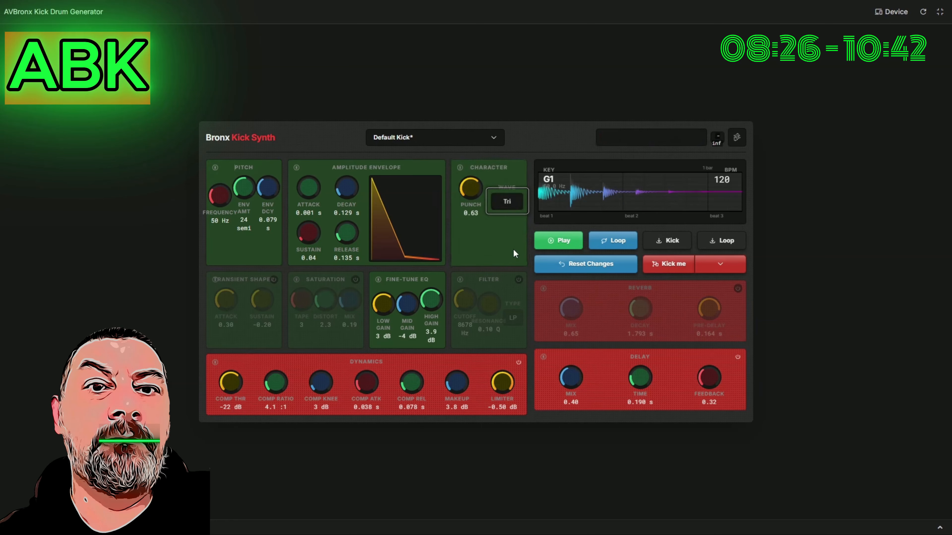
click(561, 240)
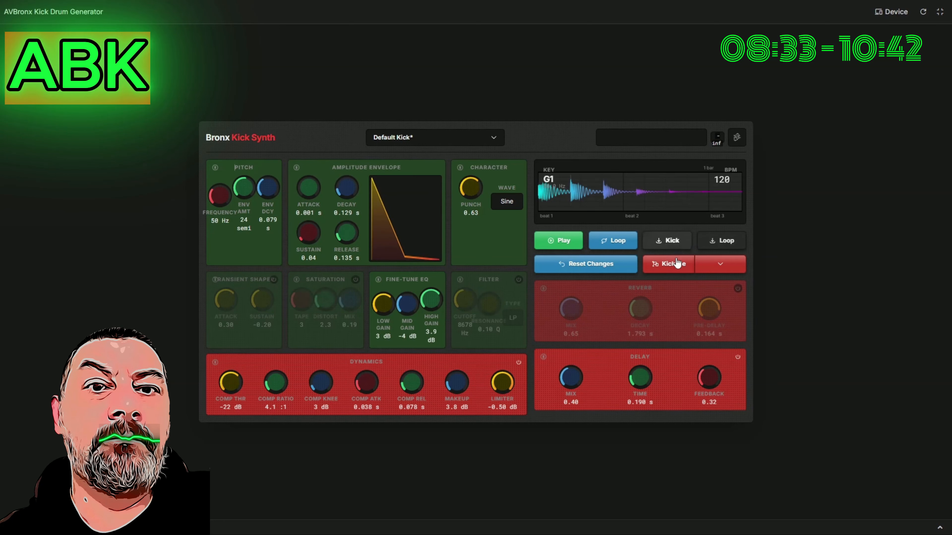
Generate an inspired kick from the Hardstyle genre and preview it.
click(720, 266)
click(665, 209)
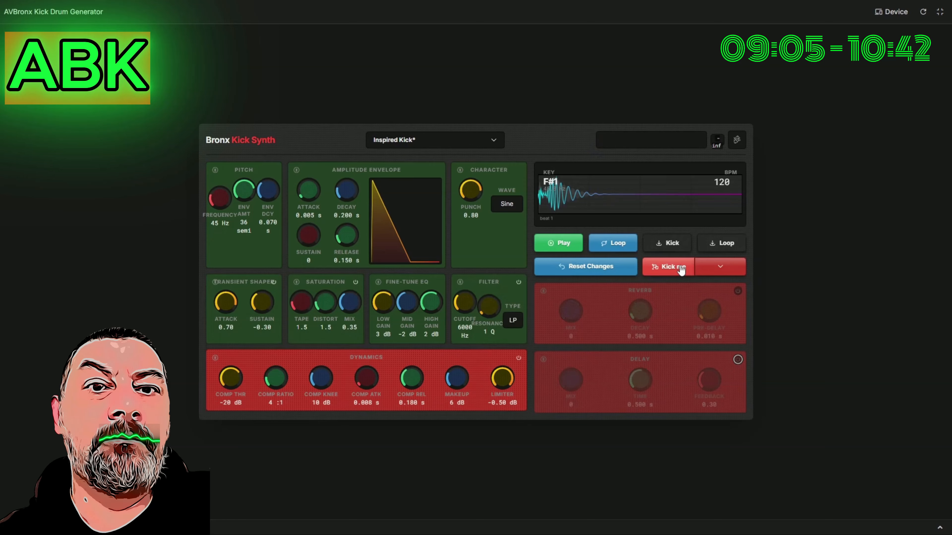
click(559, 245)
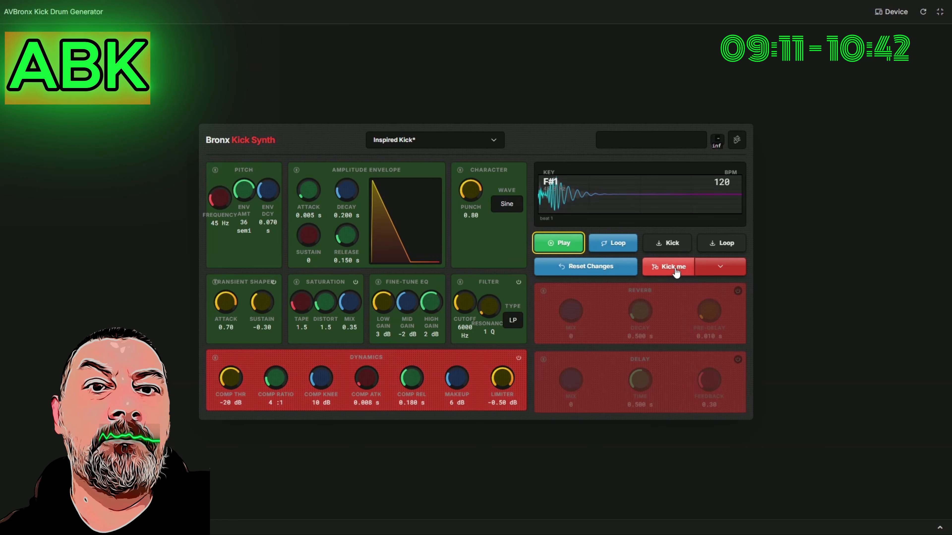
Generate an inspired kick from the Techno / House genre and another from the Lo-fi Hip Hop genre.
click(719, 266)
click(690, 185)
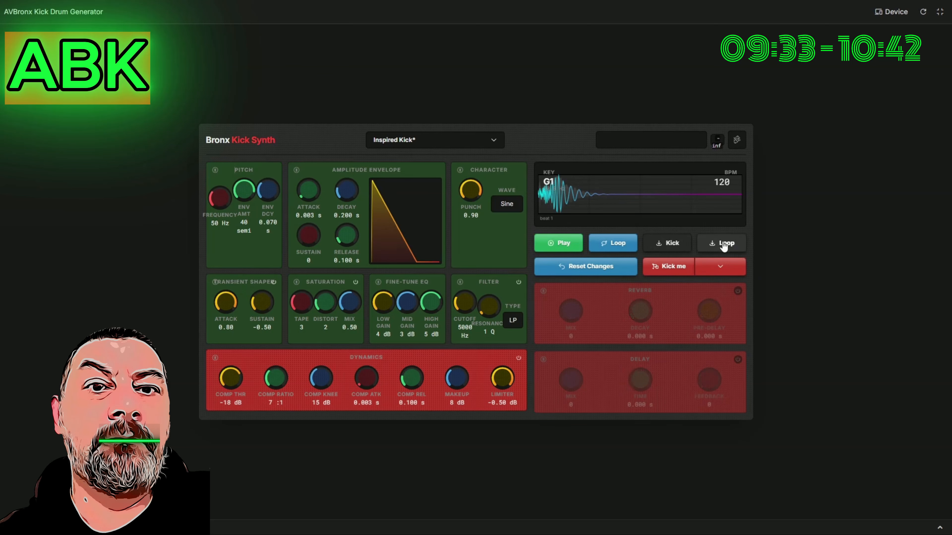
click(706, 269)
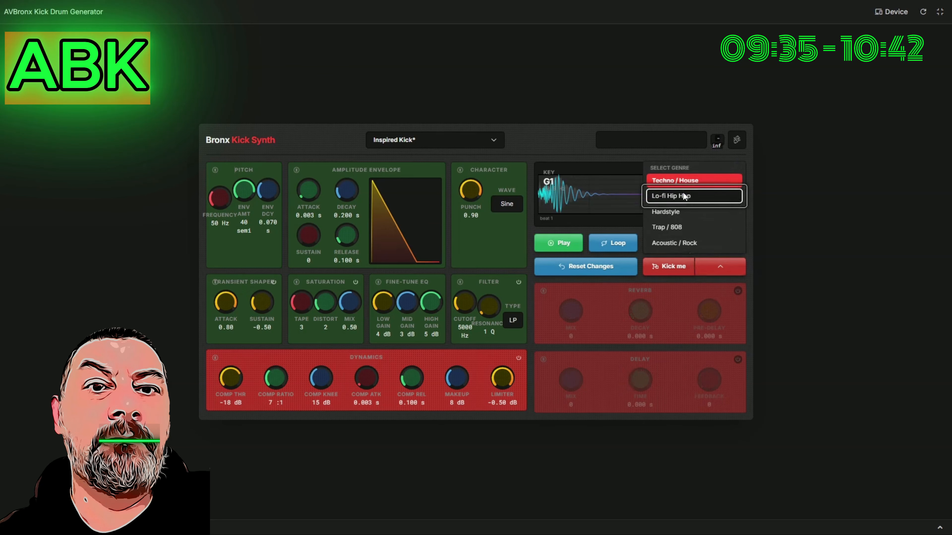
click(691, 196)
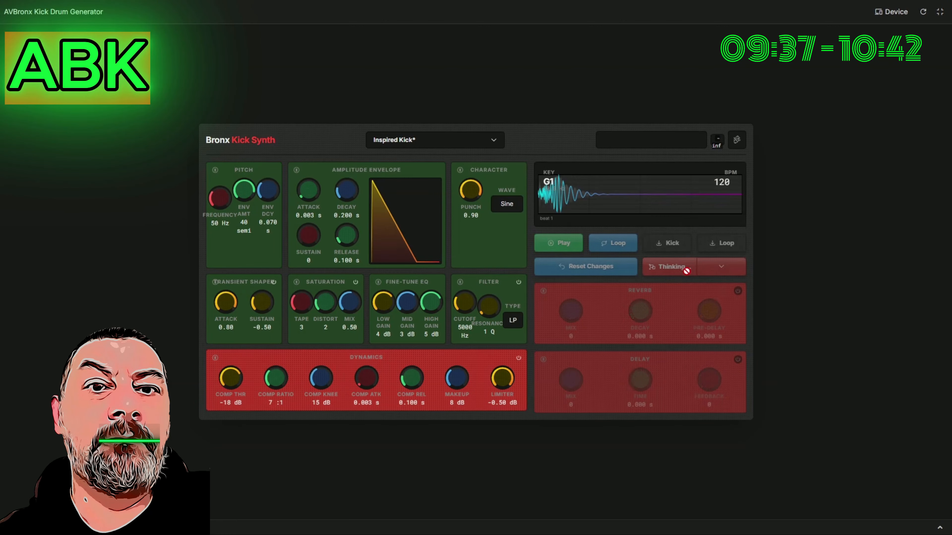
Generate an inspired kick from the Acoustic / Rock genre and preview it as a single hit.
click(721, 267)
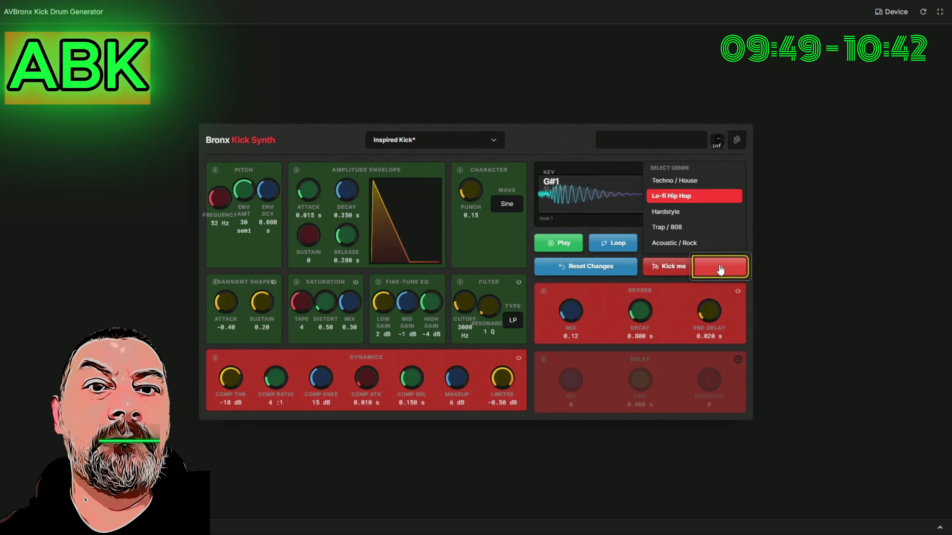
click(680, 245)
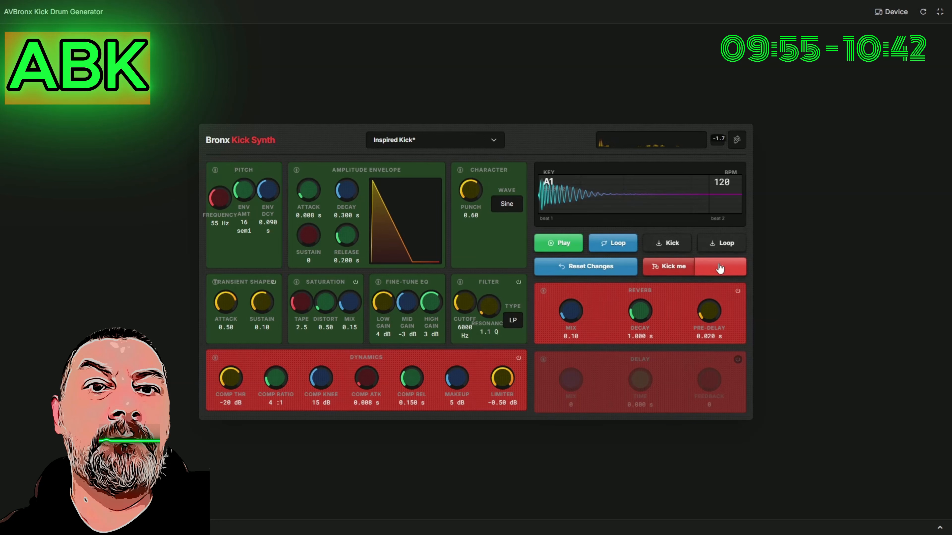
click(570, 254)
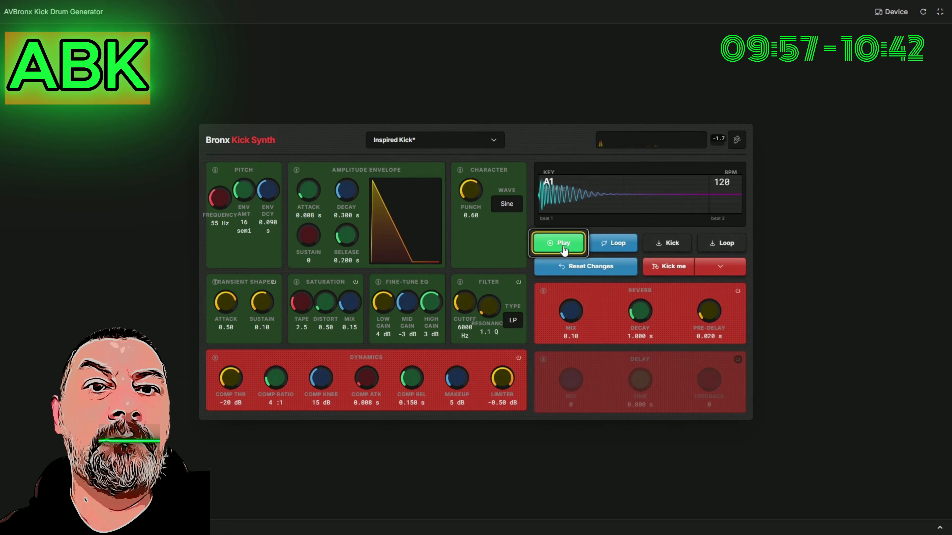
click(563, 248)
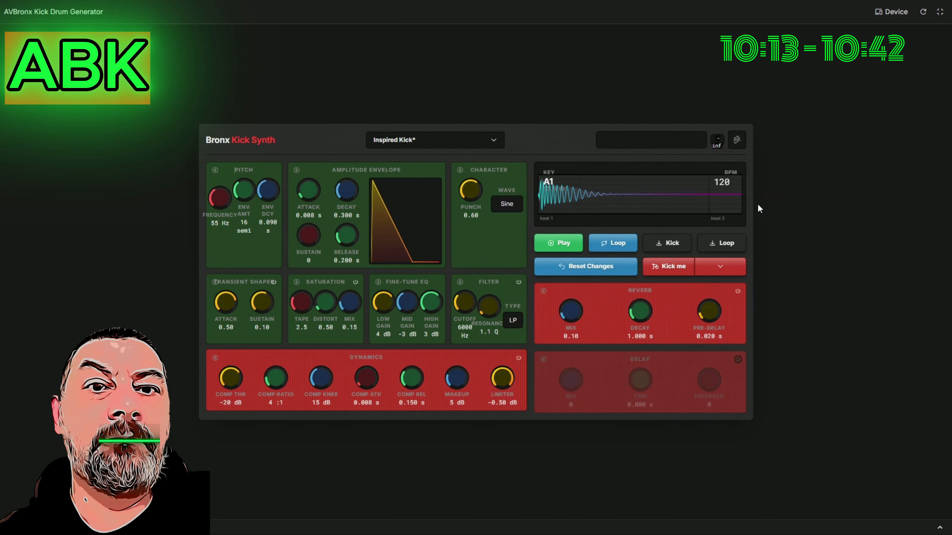
Leave the full-screen preview and open a recently downloaded kick audio file in the media player.
click(940, 11)
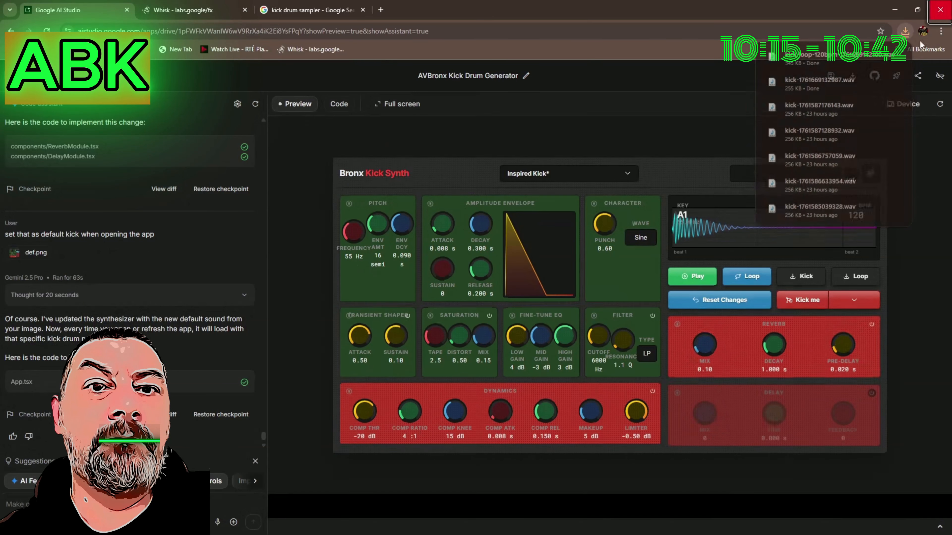
click(834, 70)
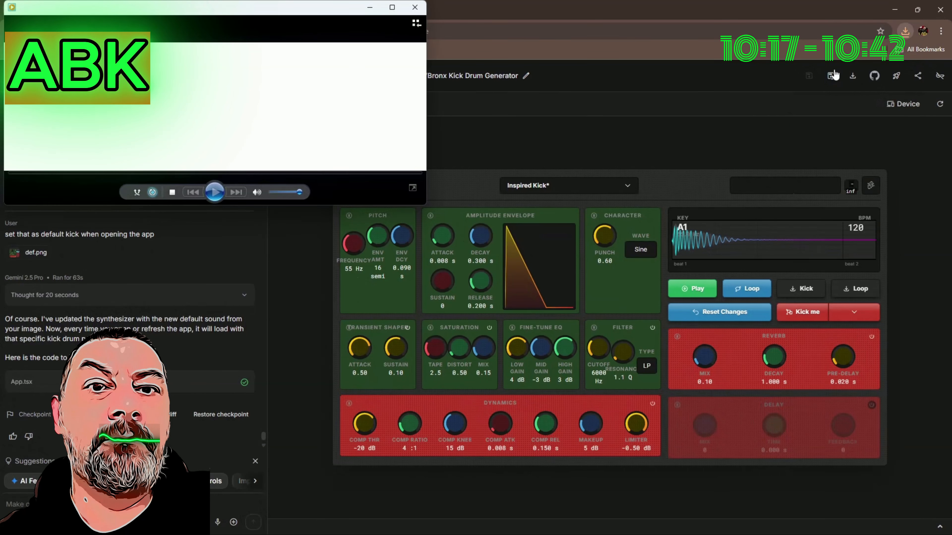